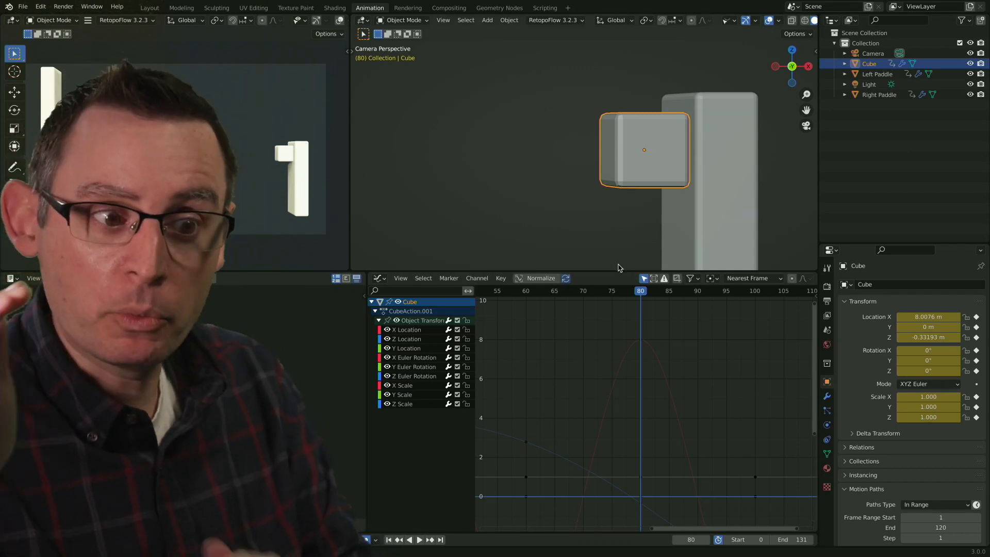
Scrub between frames 80 and 82 to examine the cube's contact with the right paddle.
drag(639, 294, 654, 315)
key(space)
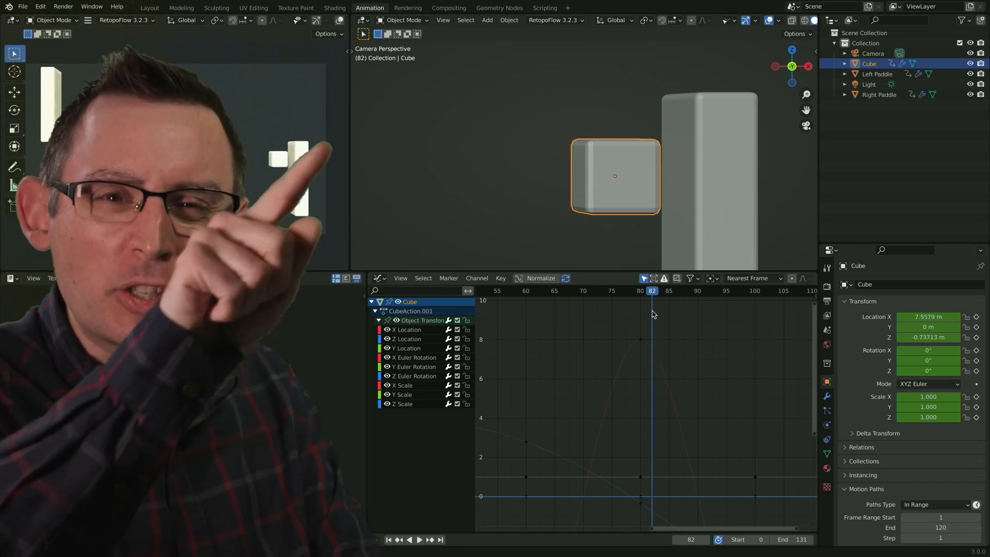
mouse_move(649, 295)
mouse_down()
mouse_move(618, 298)
mouse_move(669, 298)
mouse_move(594, 298)
mouse_move(652, 305)
mouse_move(640, 306)
mouse_up()
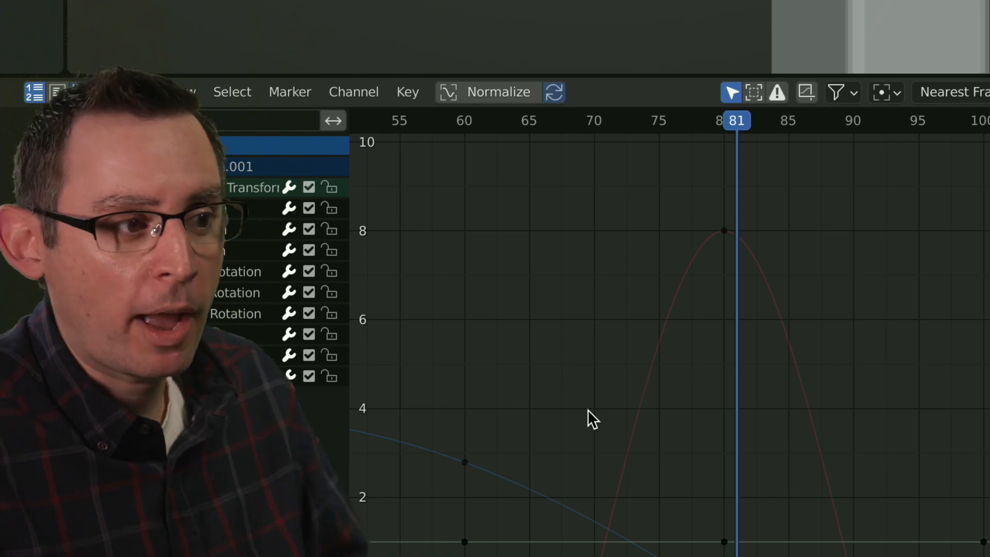
Change the Graph Editor area to a Dope Sheet showing the cube's keyframes.
click(152, 92)
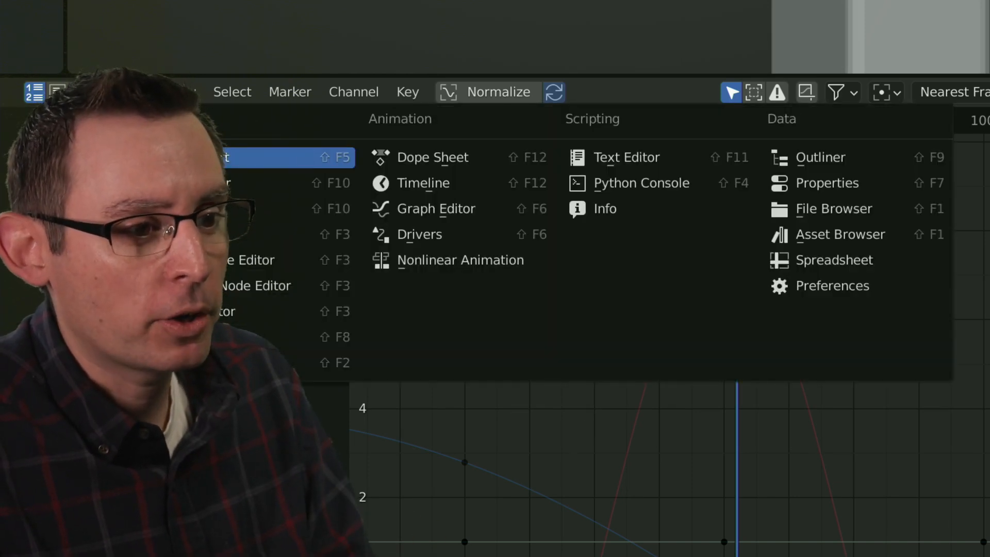
click(407, 162)
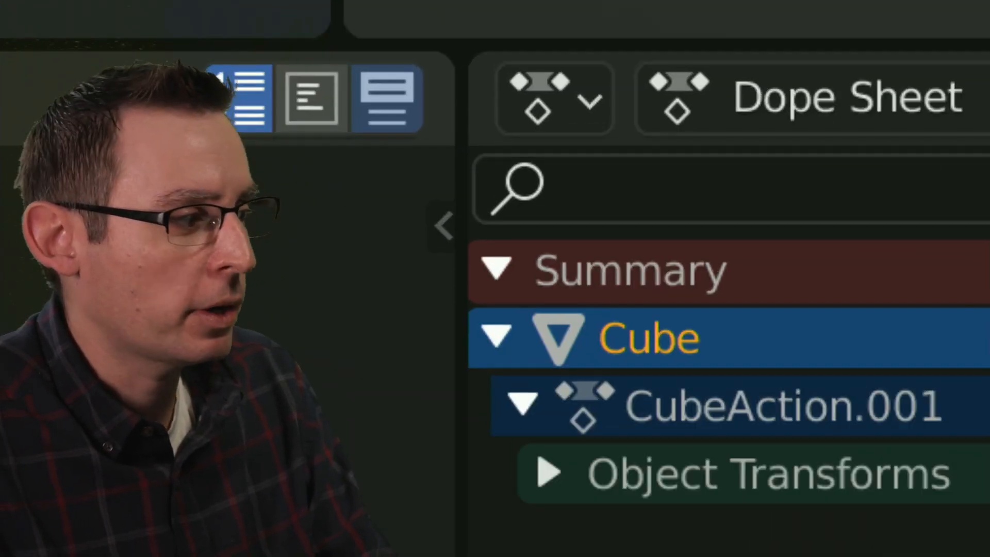
click(538, 103)
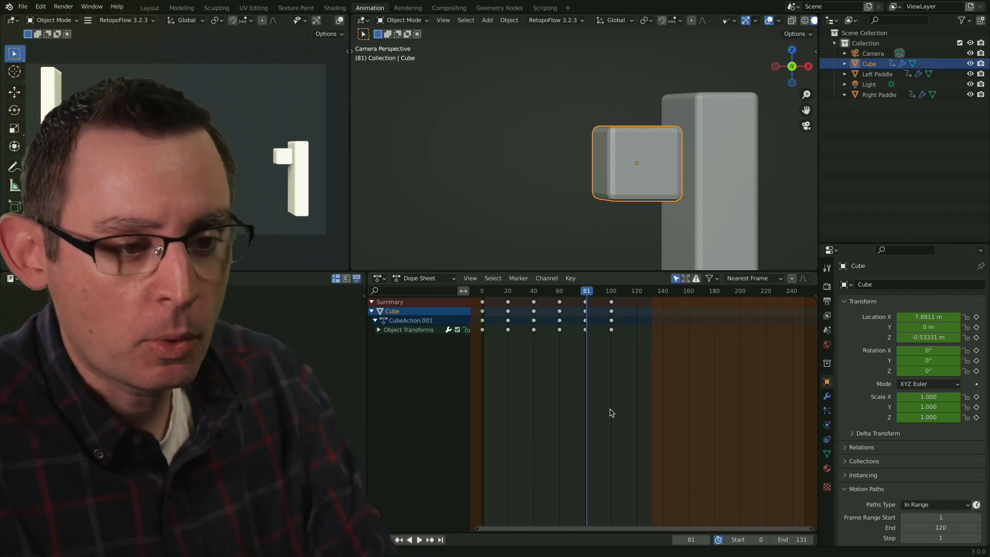
Toggle the animation area repeatedly between the Dope Sheet and the Graph Editor, ending on the Graph Editor.
key(ctrl+Tab)
key(ctrl+Tab)
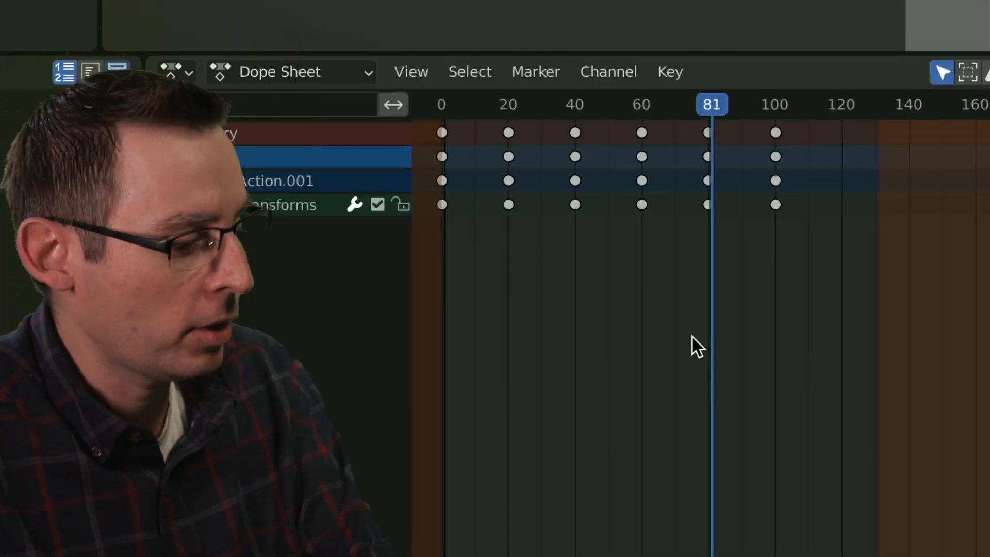
key(ctrl+Tab)
key(ctrl+Tab)
key(ctrl+Tab)
key(ctrl+Tab)
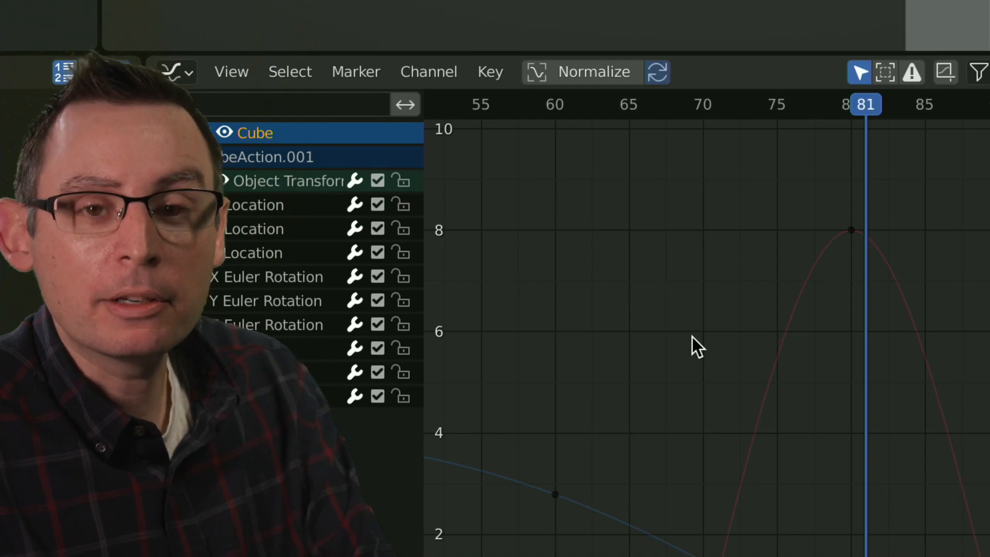
key(ctrl+Tab)
key(ctrl+Tab)
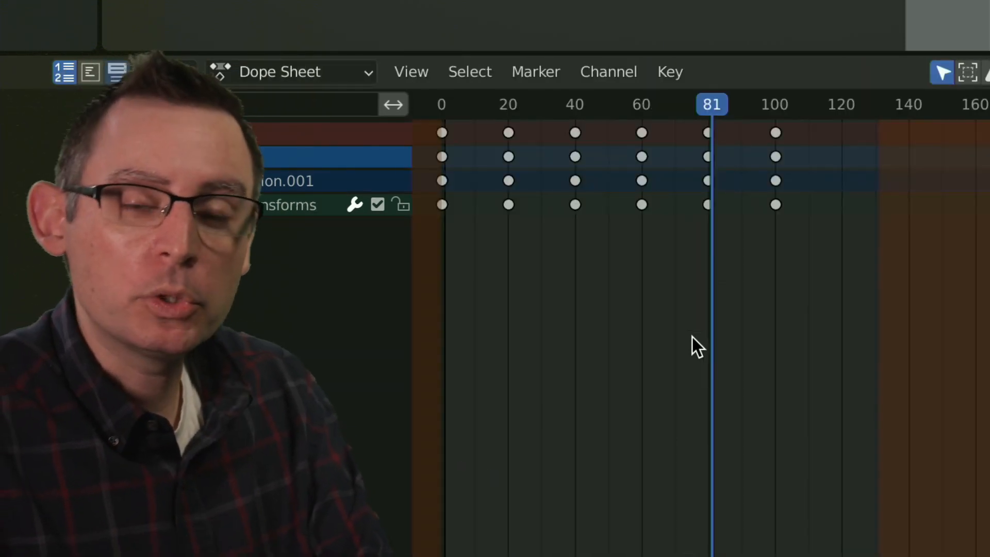
key(ctrl+Tab)
key(ctrl+Tab)
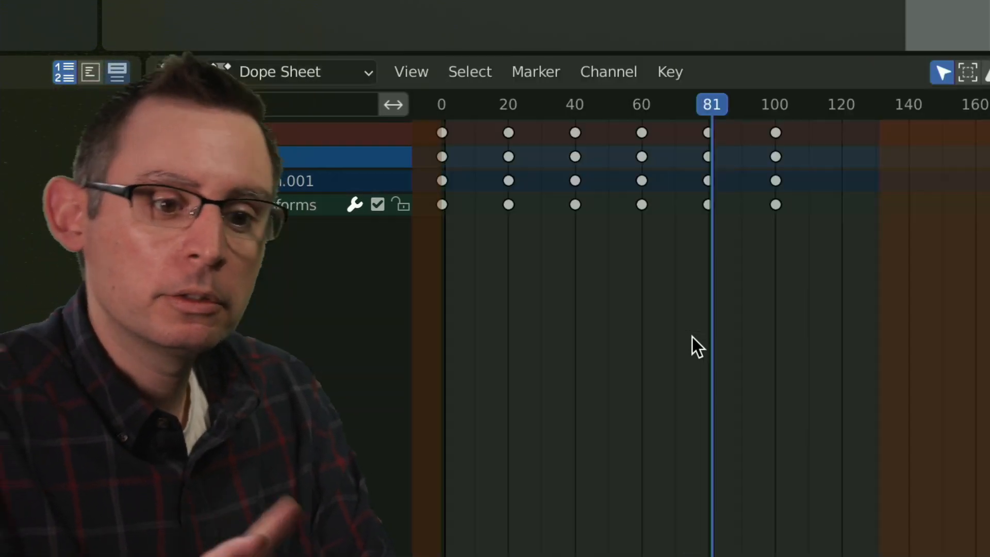
key(ctrl+Tab)
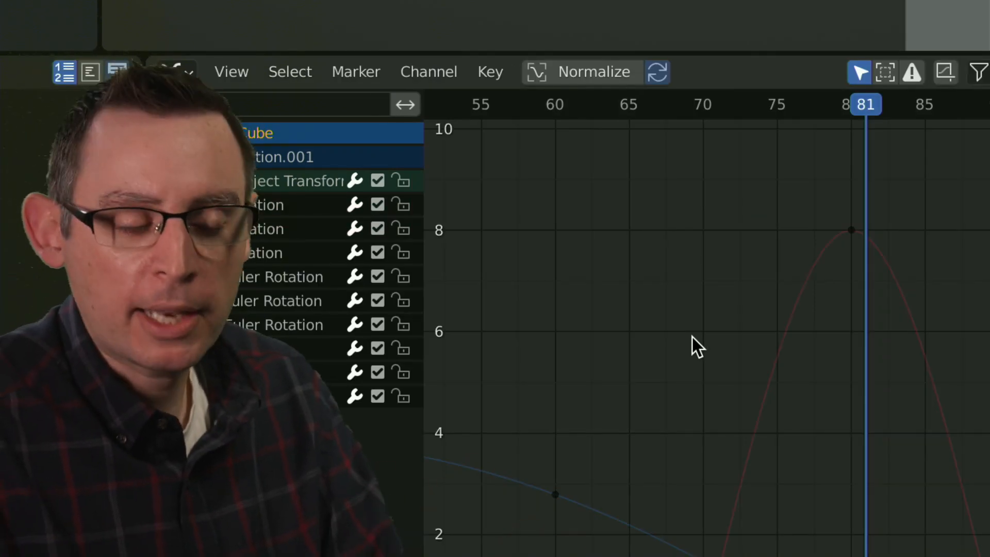
Select the cube's X Location curve and set the current frame to 80.
middle_drag(805, 262, 681, 252)
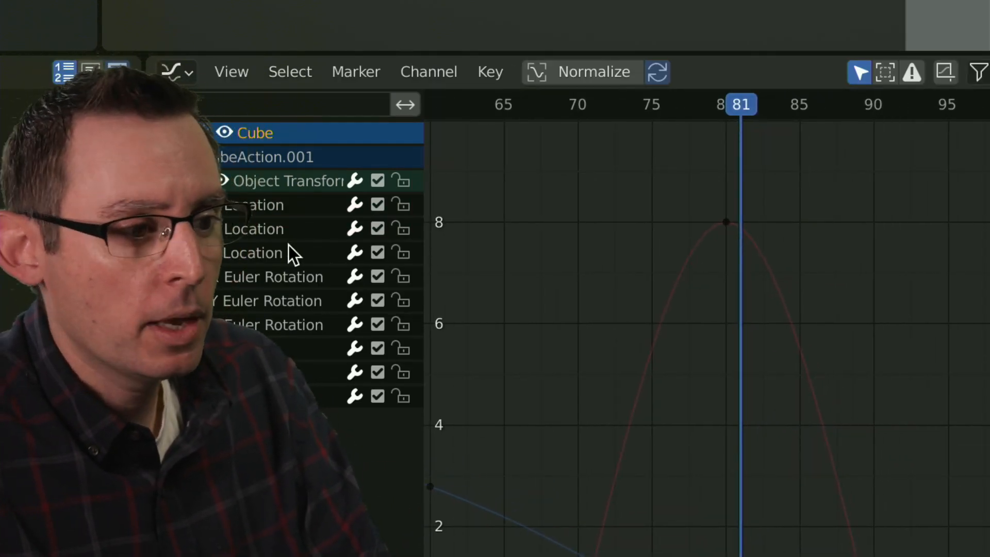
click(272, 209)
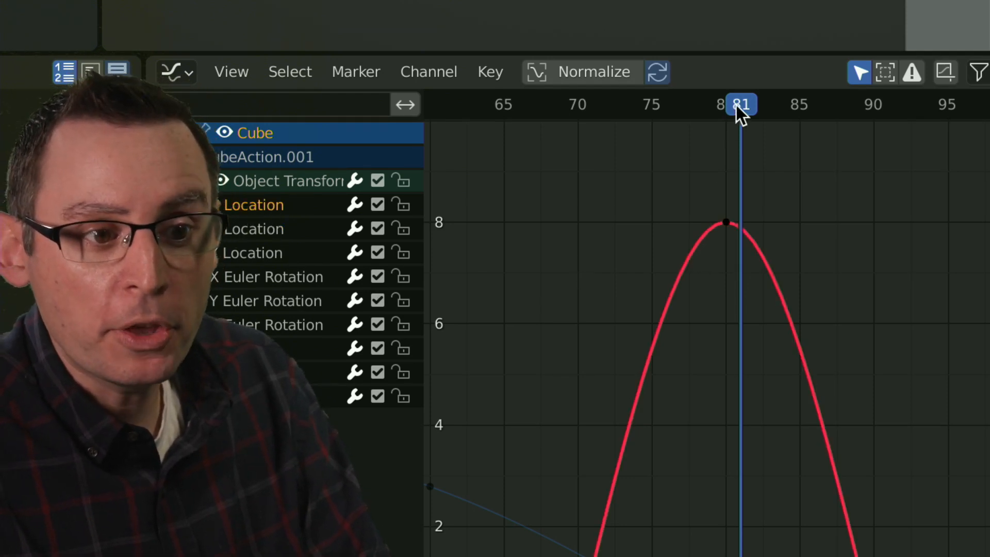
drag(736, 105, 720, 111)
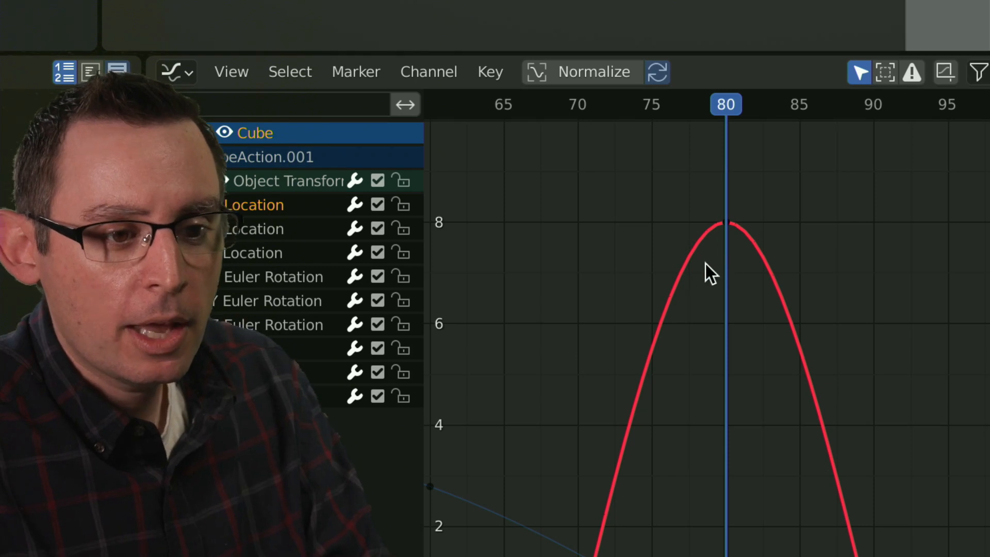
Scrub between frames 69 and 80 to examine how the X Location curve eases into the frame 80 keyframe.
middle_drag(653, 366, 716, 314)
ctrl+middle_drag(716, 314, 789, 327)
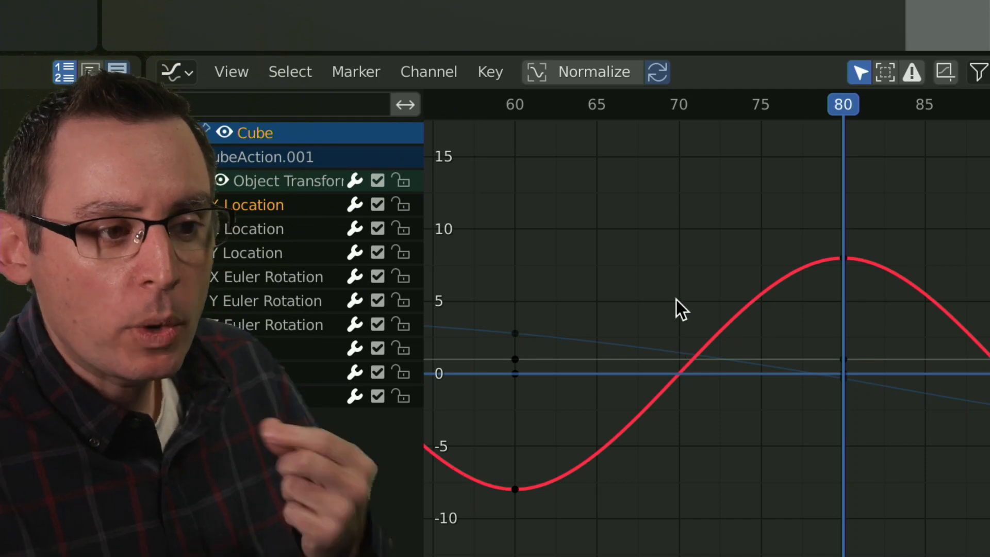
drag(821, 116, 678, 150)
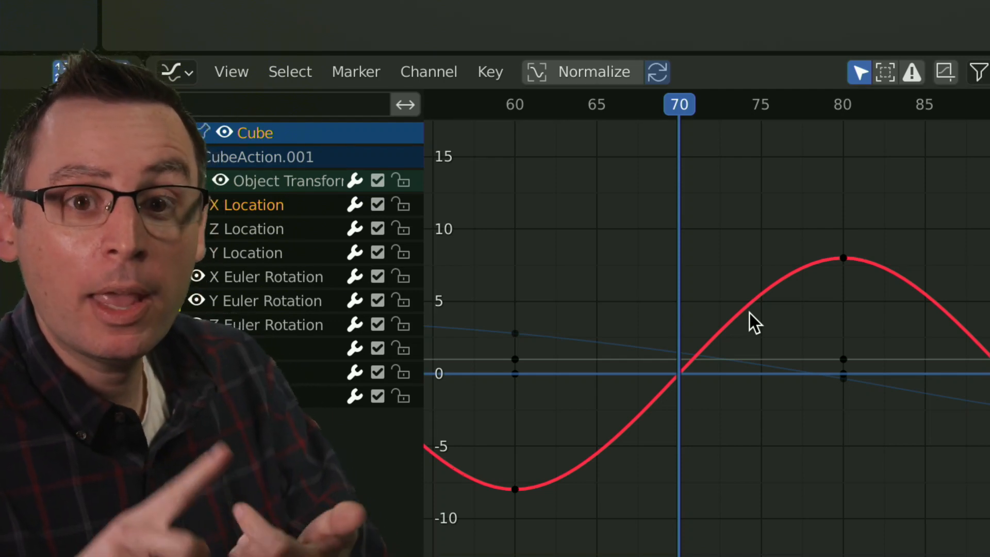
drag(682, 102, 665, 165)
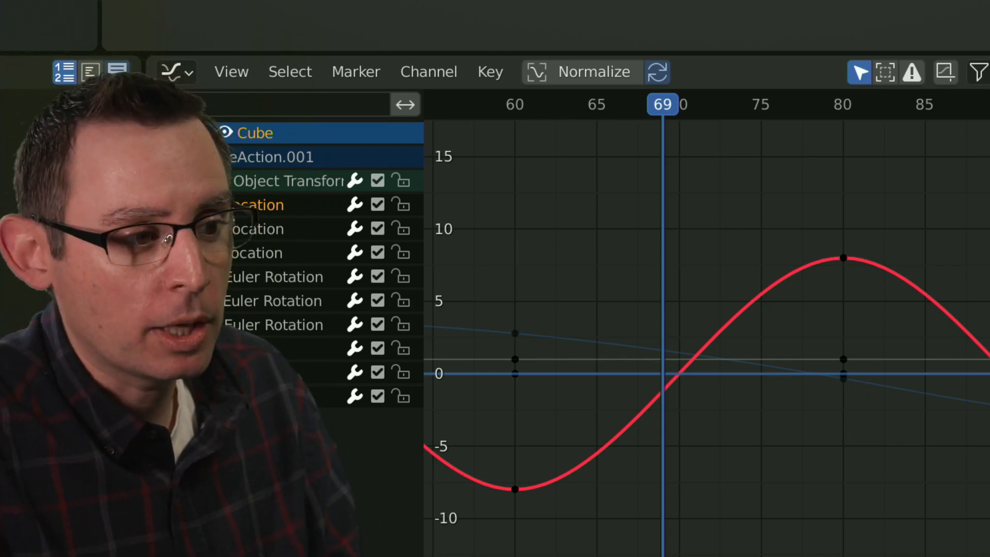
drag(666, 104, 794, 138)
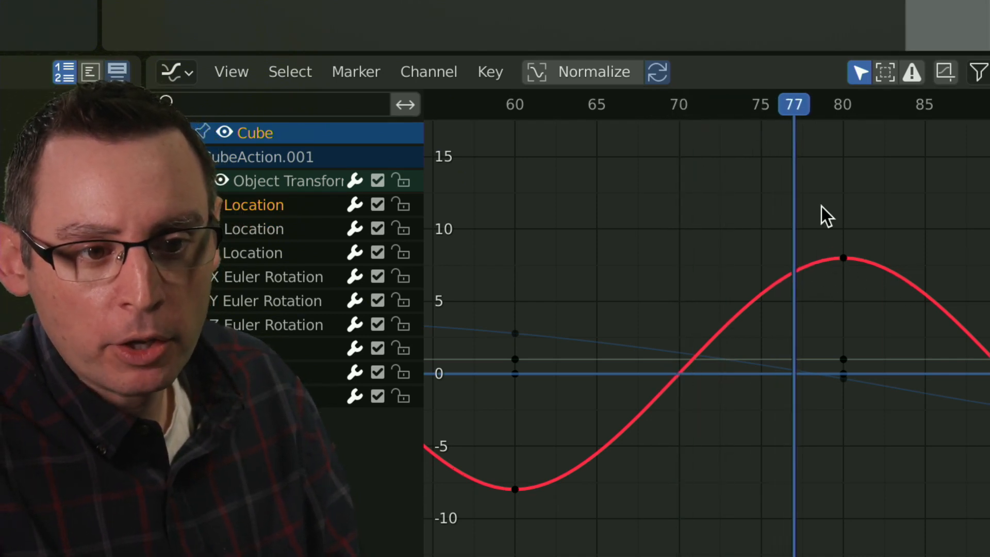
drag(797, 106, 806, 113)
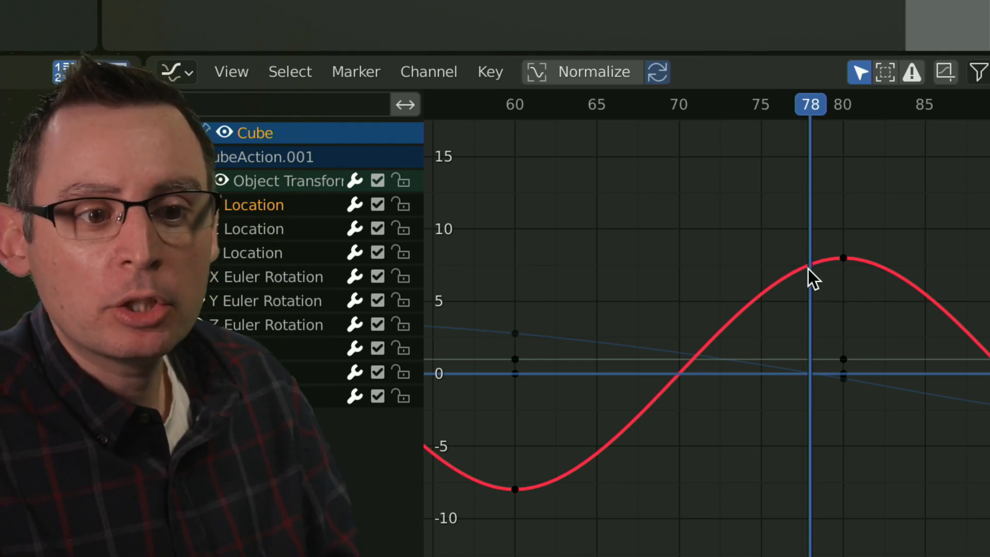
drag(817, 110, 808, 135)
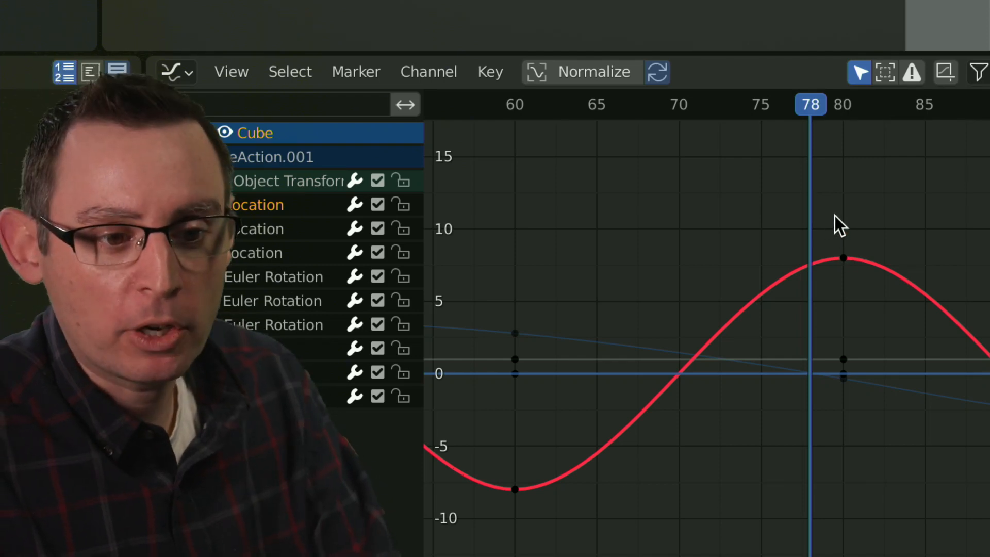
Select the X Location keyframe at frame 80 and play the animation around the cube's contact with the right paddle.
click(843, 258)
middle_drag(852, 216, 687, 223)
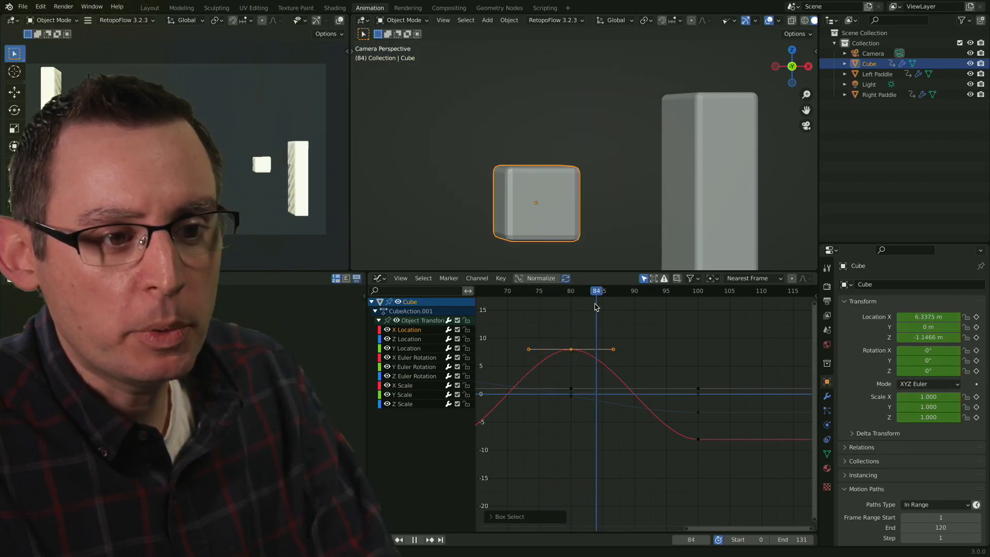
key(space)
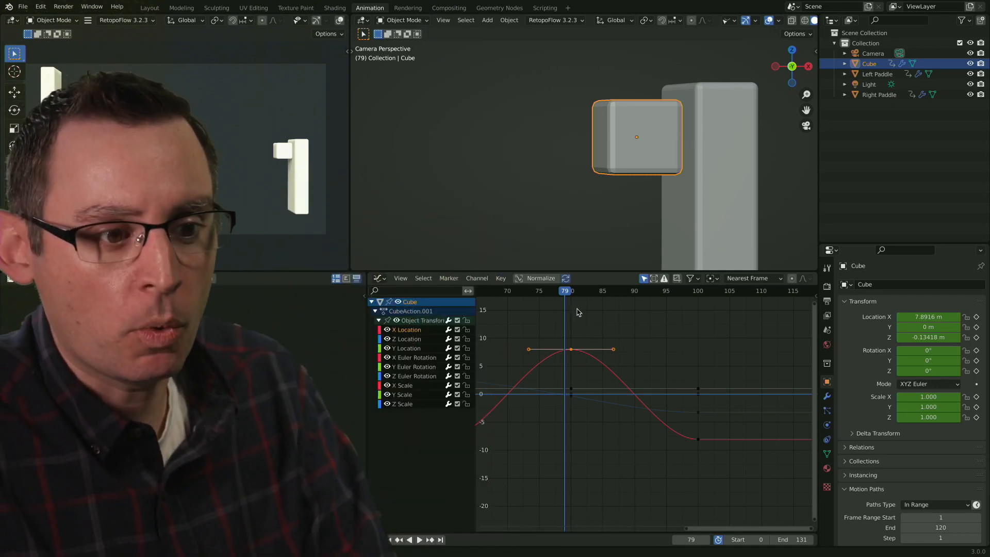
mouse_move(564, 294)
mouse_down()
mouse_move(515, 293)
mouse_move(547, 294)
mouse_move(571, 311)
mouse_up()
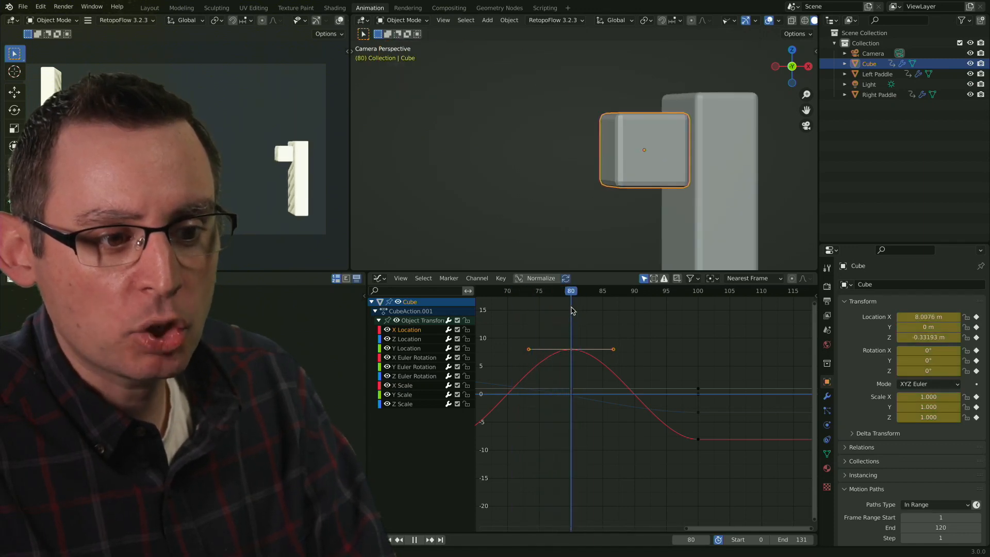
key(space)
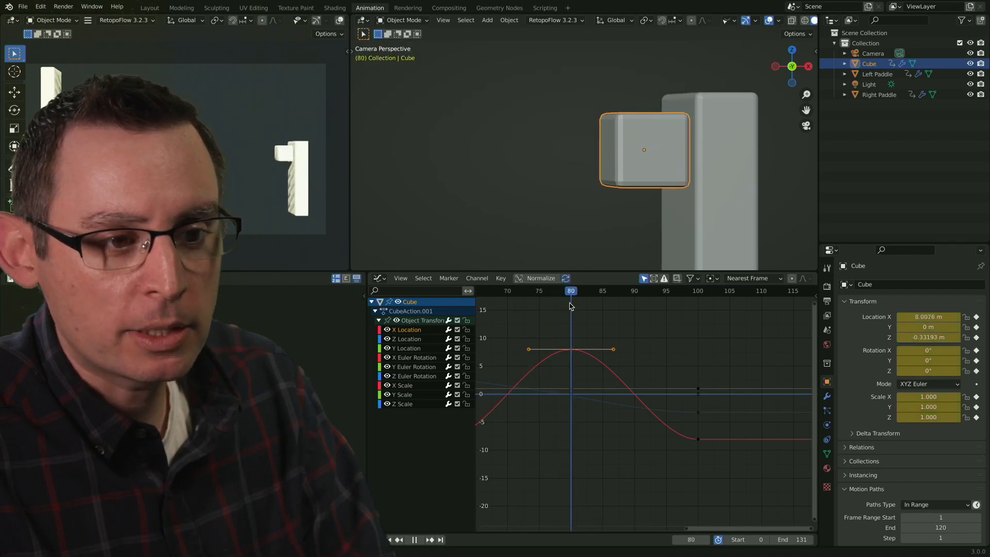
drag(575, 308, 570, 311)
middle_drag(583, 333, 646, 330)
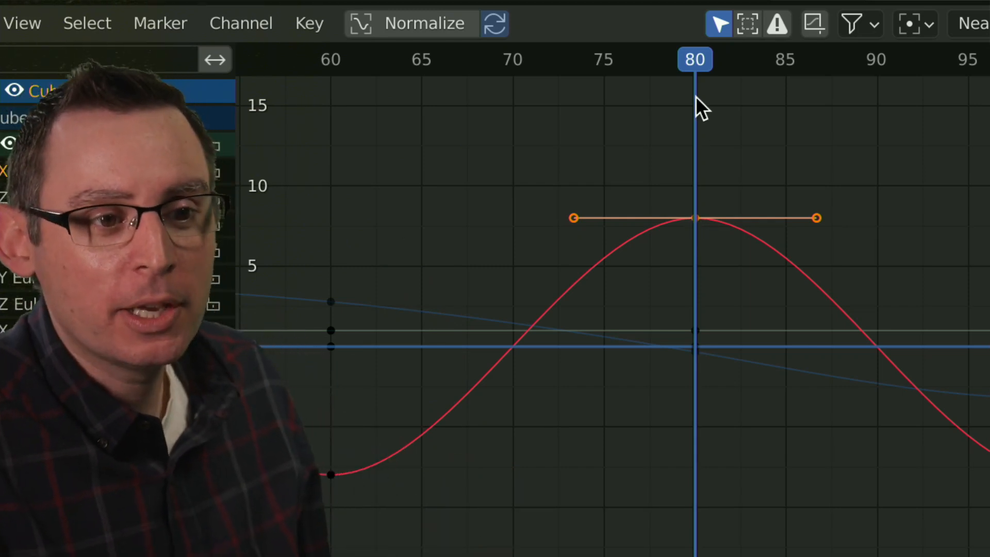
Reselect the X Location keyframe at frame 80 and lower its left handle to about frame 74, value 1.
drag(679, 63, 435, 128)
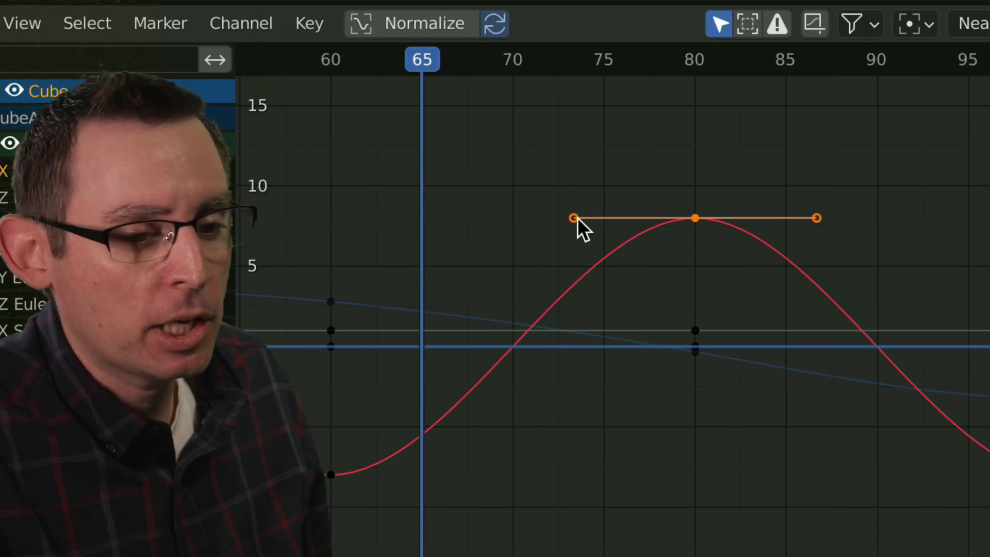
click(691, 244)
drag(674, 181, 701, 246)
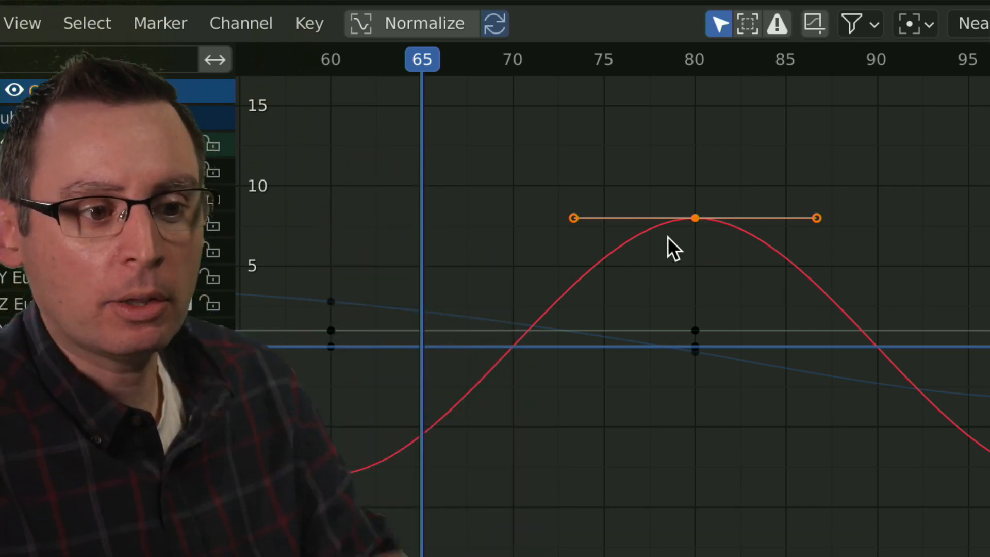
drag(573, 217, 579, 328)
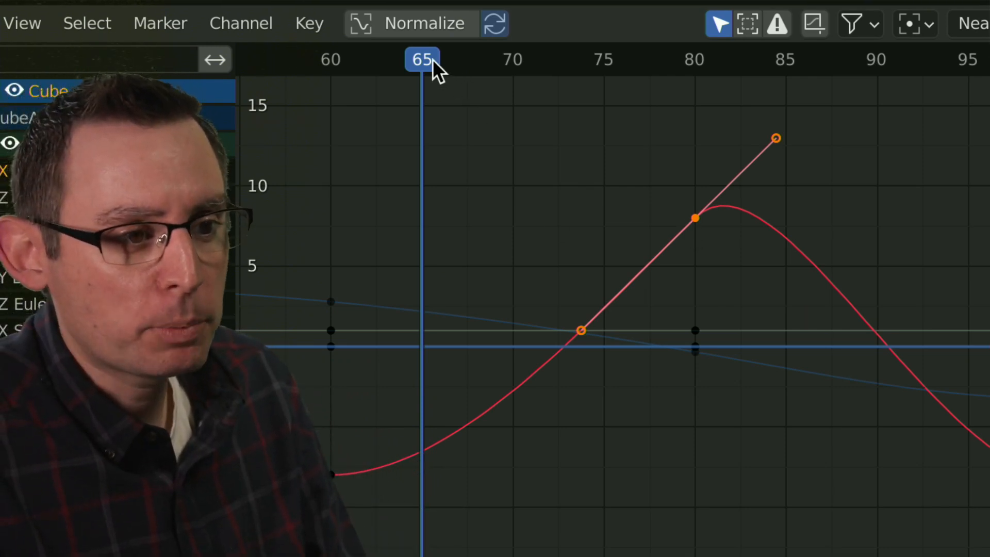
Go to frame 80 and step forward frame by frame to examine the cube's motion after it reaches the right paddle.
drag(431, 61, 691, 99)
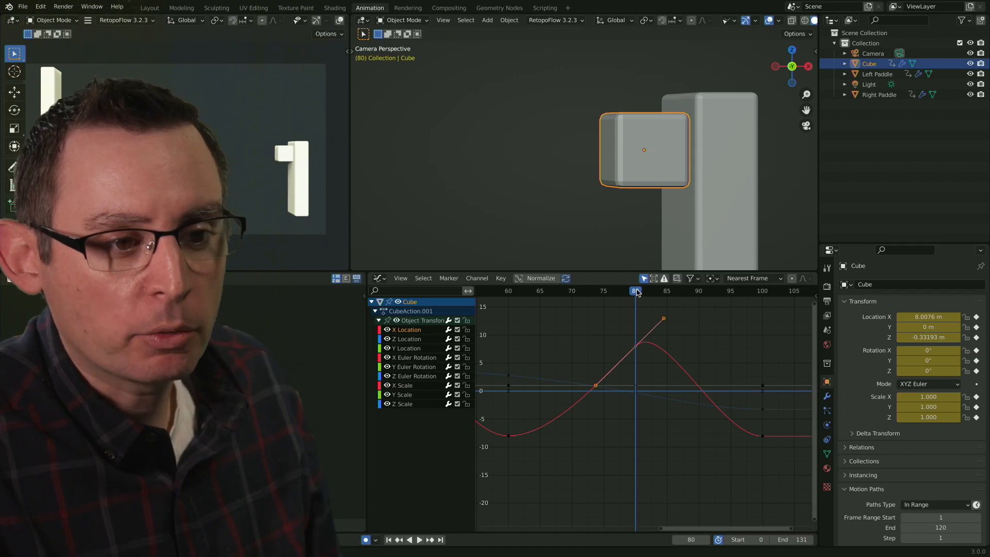
drag(637, 293, 638, 313)
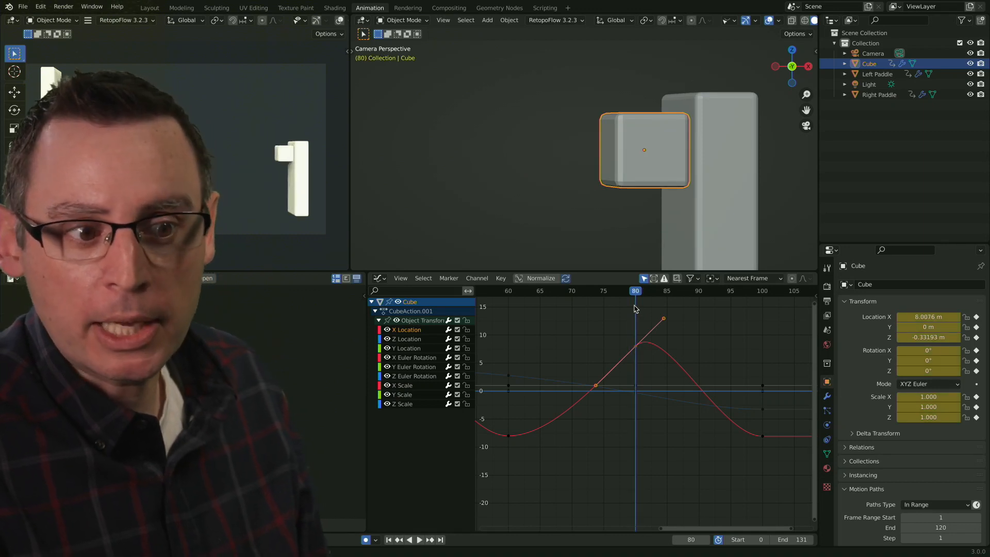
key(Right)
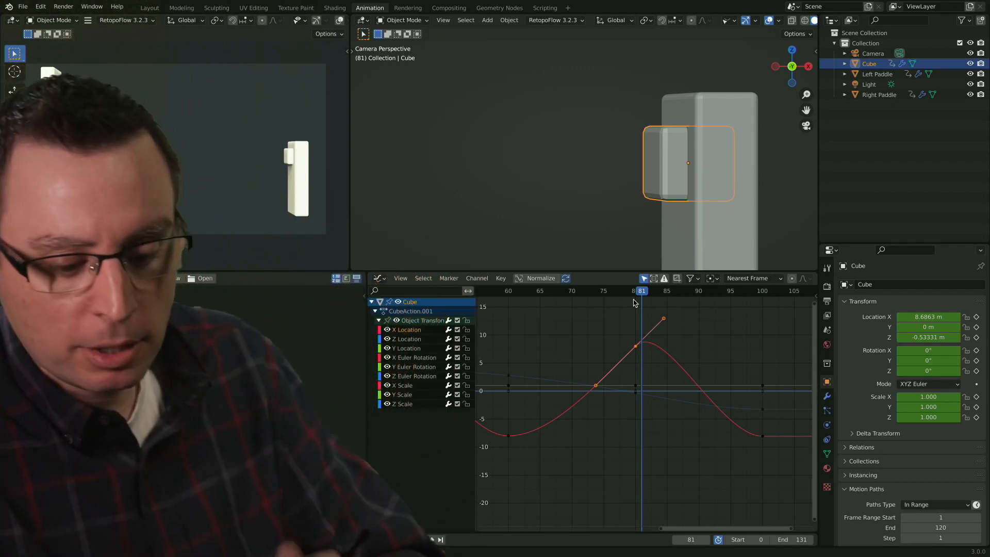
key(Right)
key(Right)
key(Right)
key(Right)
key(Right)
key(Right)
key(Right)
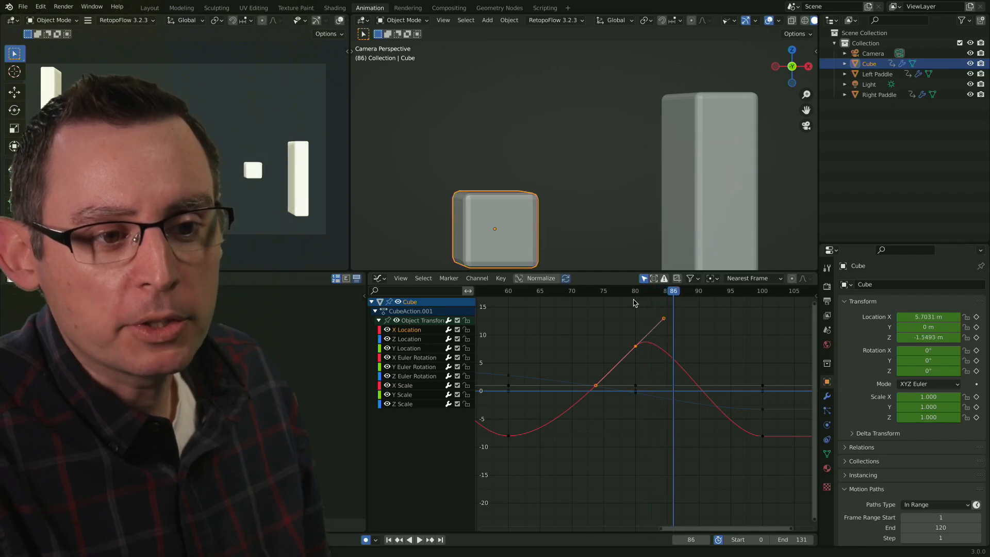
Step backward frame by frame to frame 76 to examine the cube's approach to the right paddle.
key(Left)
key(Left)
key(Left)
key(Left)
key(Left)
key(Left)
key(Left)
key(Left)
key(Left)
key(Left)
key(Left)
key(Left)
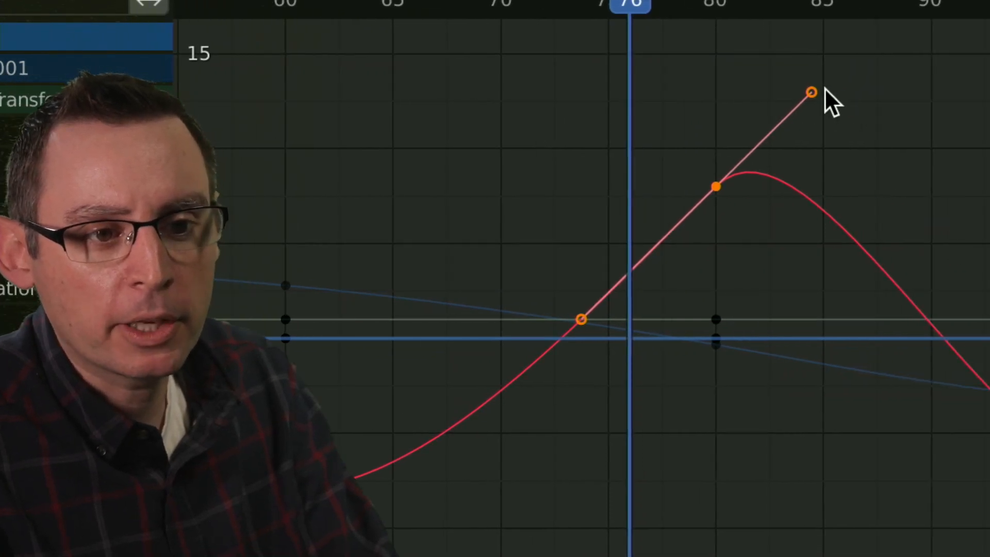
Lower the frame 80 keyframe's right handle to about frame 84, value 3, and replay the cube's rebound.
drag(826, 96, 798, 273)
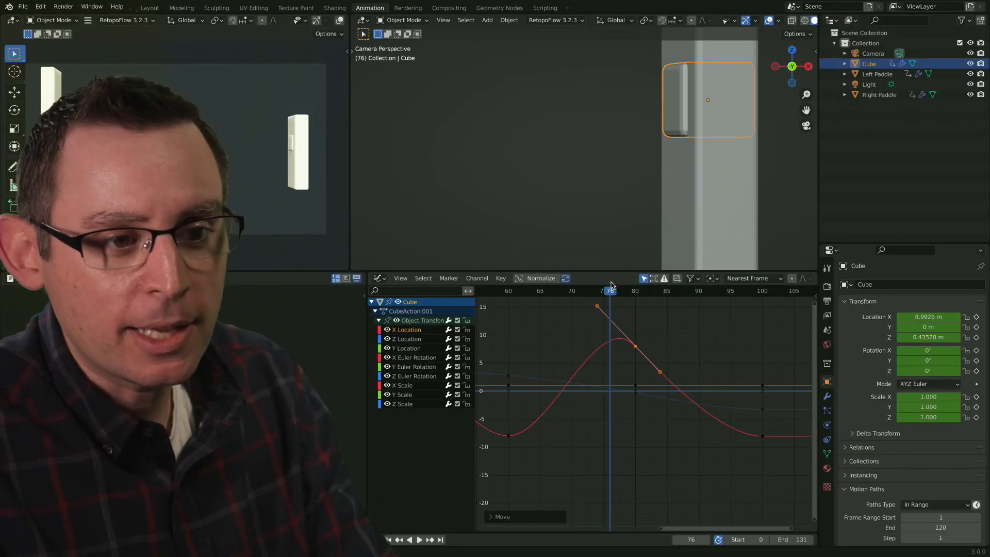
drag(611, 294, 728, 333)
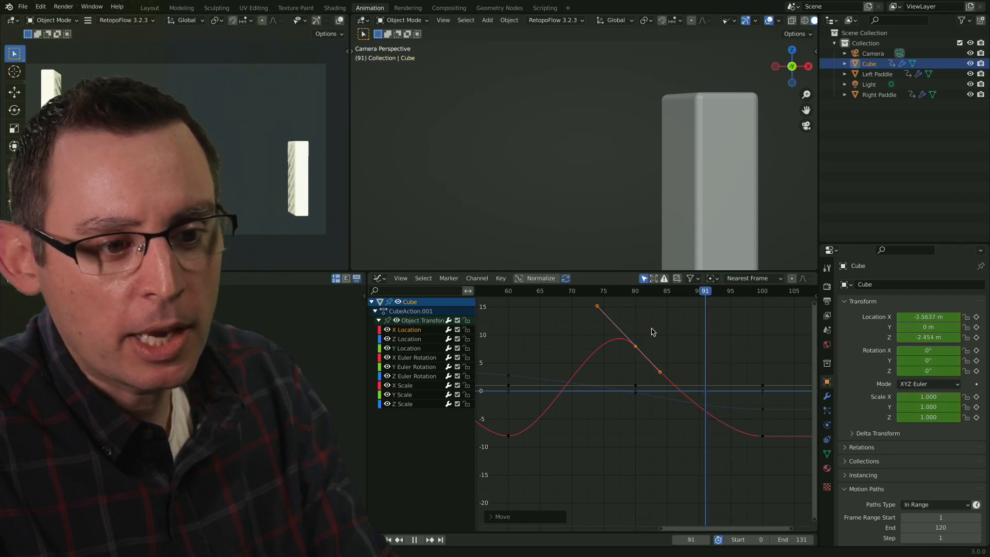
drag(661, 331, 645, 364)
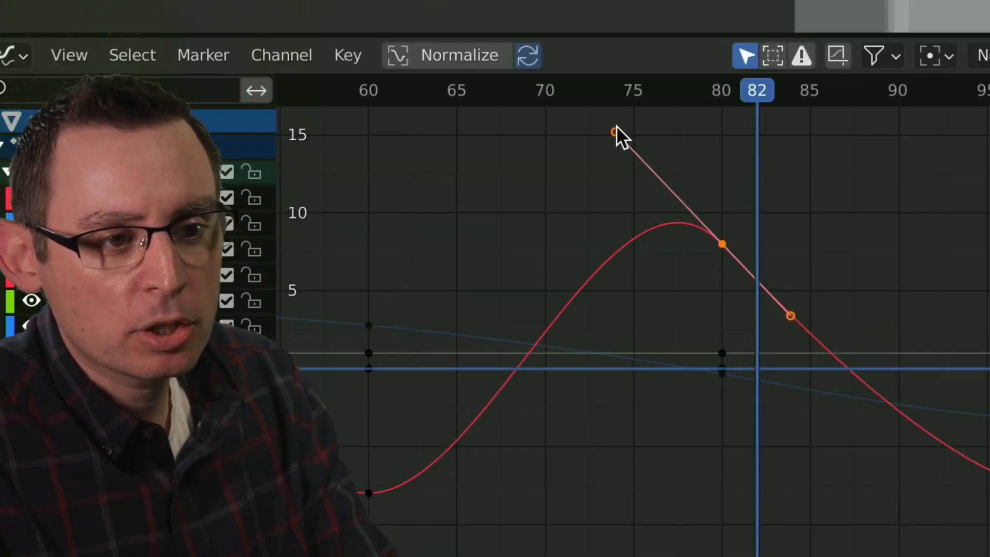
Tilt the frame 80 keyframe's aligned handles up and down, ending with the right handle at about frame 86, value 8.6.
drag(616, 127, 619, 283)
drag(610, 247, 581, 258)
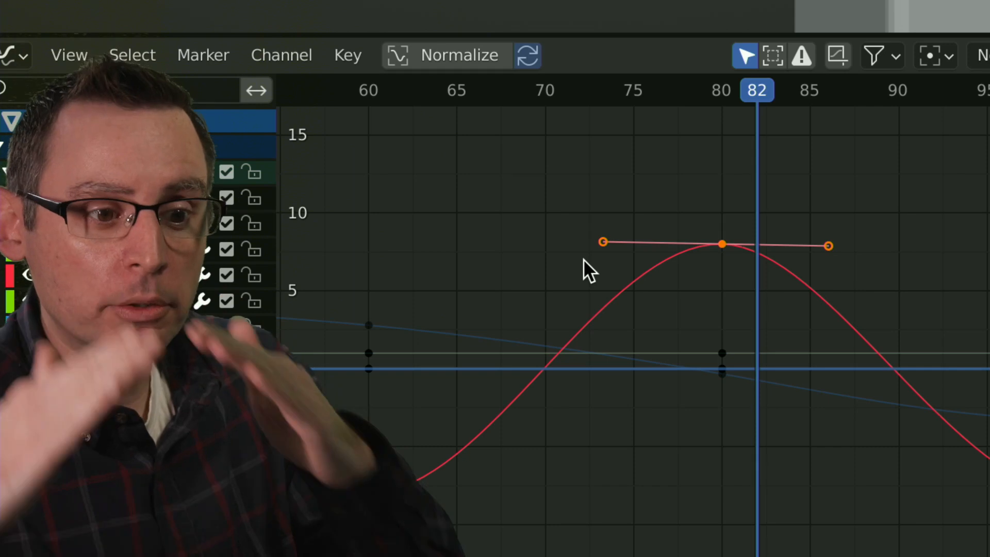
drag(611, 237, 630, 285)
mouse_move(817, 202)
mouse_down()
mouse_move(821, 241)
mouse_move(818, 203)
mouse_up()
middle_drag(820, 204, 797, 198)
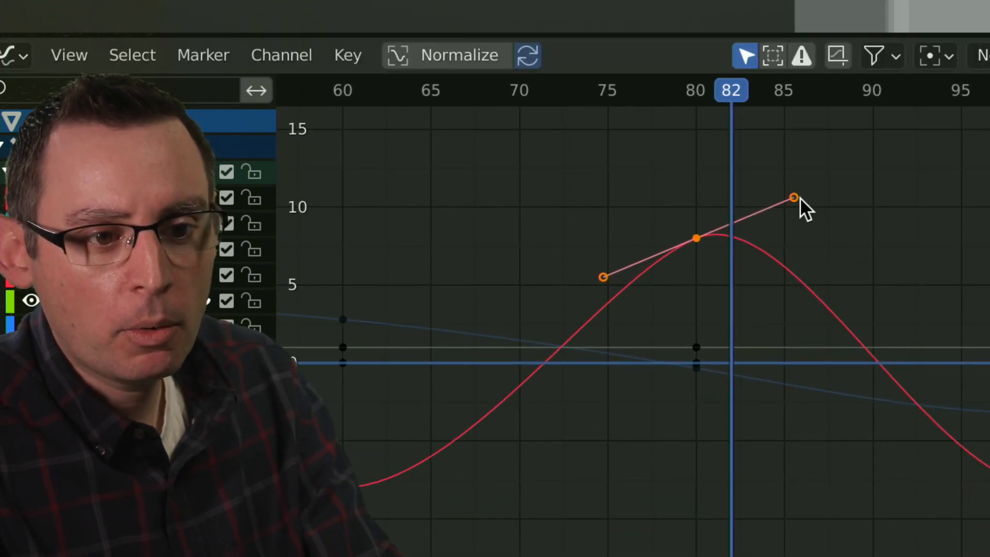
drag(795, 198, 806, 229)
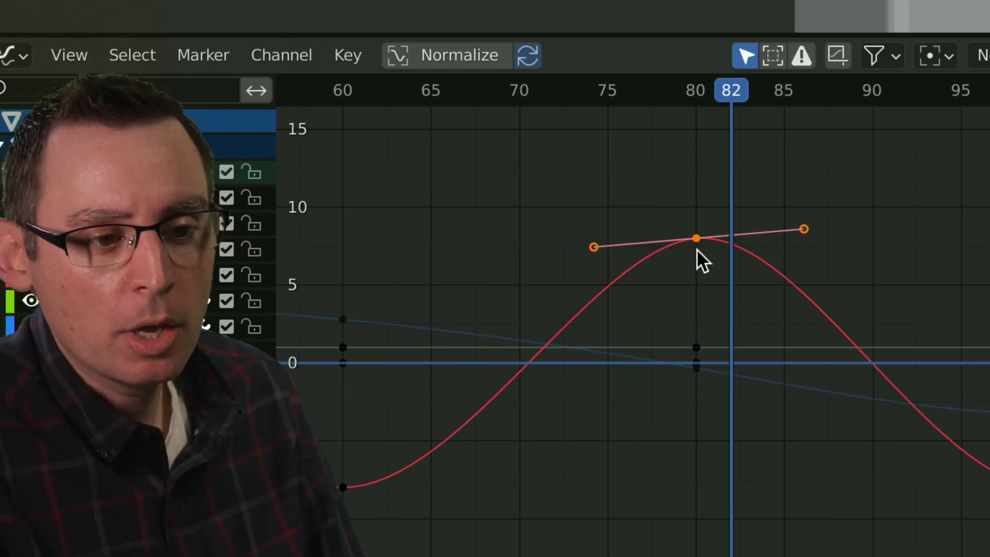
drag(681, 192, 708, 294)
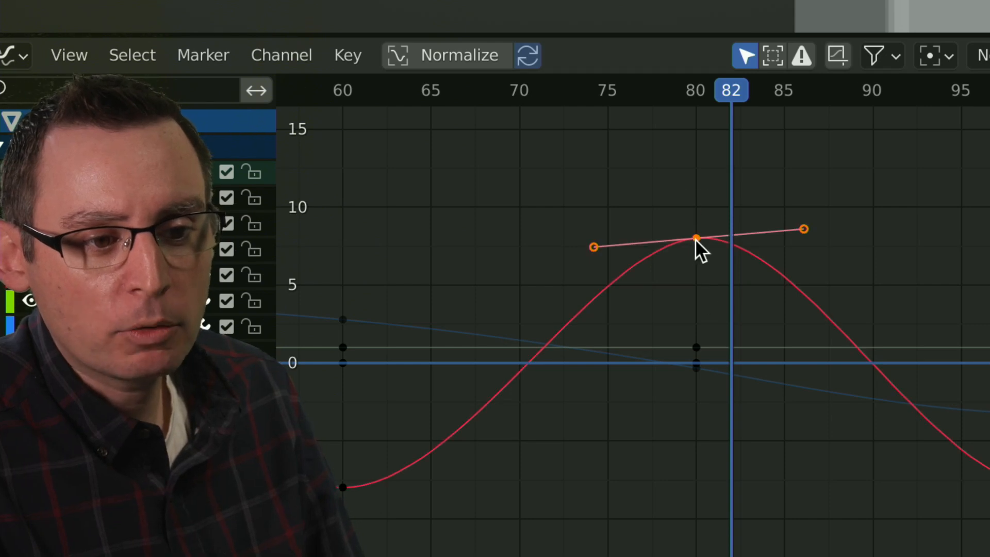
Set the frame 80 keyframe's handles to Free, moving the right one to about frame 84, value -2, and the left to frame 77, value -7.
right_click(693, 239)
mouse_move(695, 239)
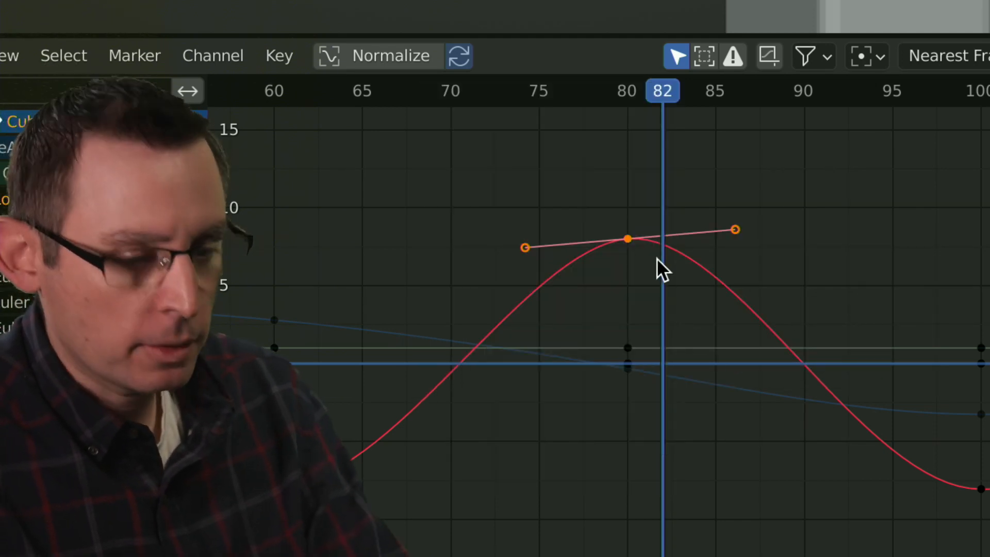
key(v)
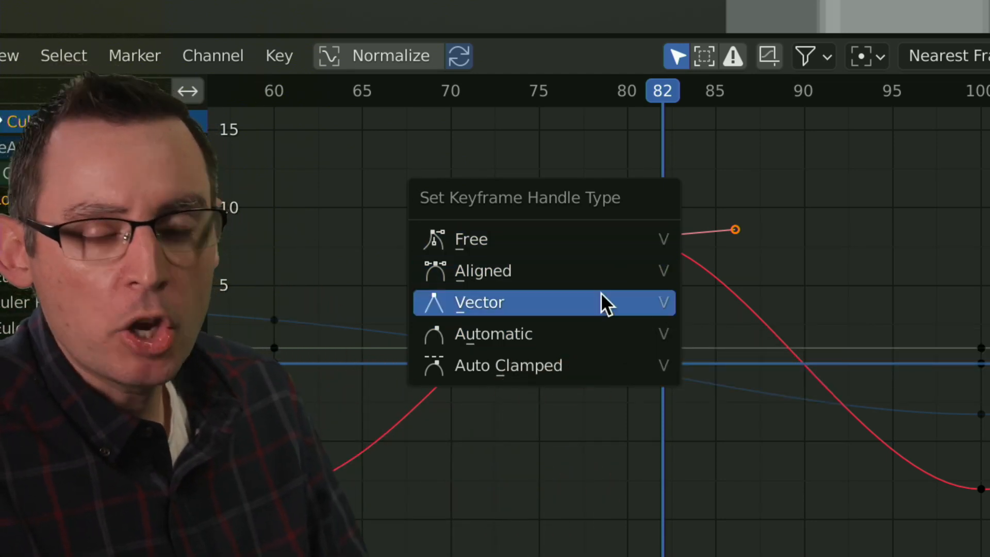
click(588, 241)
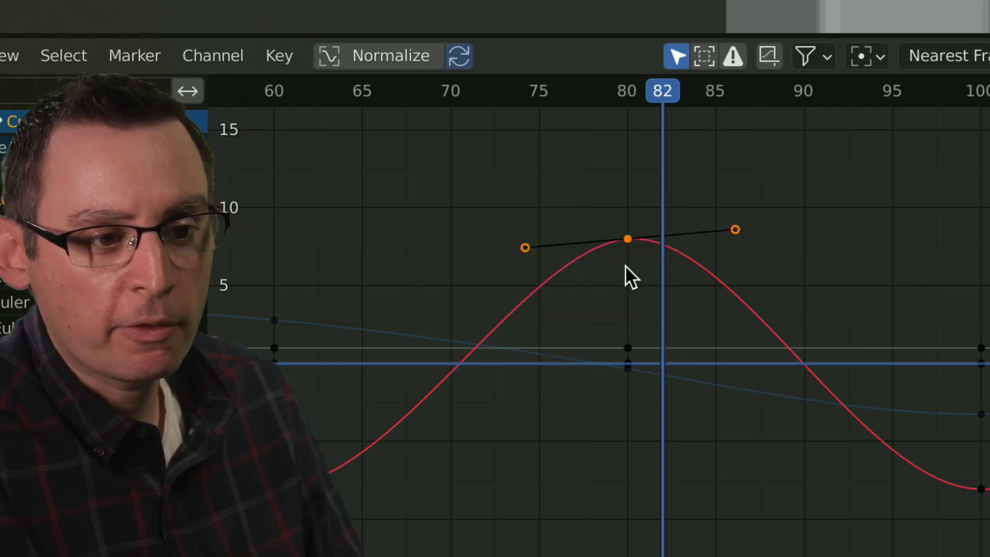
mouse_move(735, 230)
mouse_down()
mouse_move(723, 334)
mouse_move(756, 201)
mouse_move(744, 229)
mouse_up()
drag(730, 324, 703, 384)
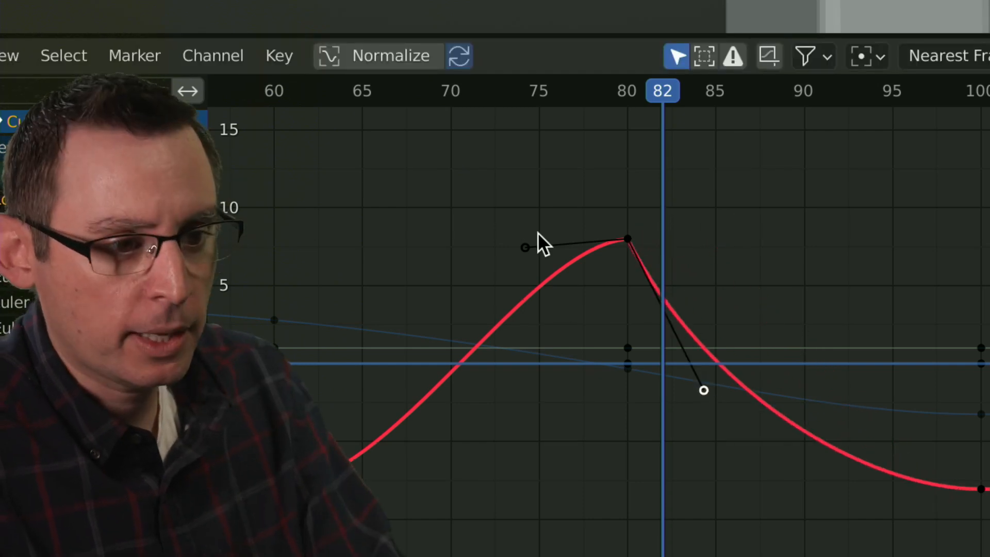
drag(525, 248, 579, 465)
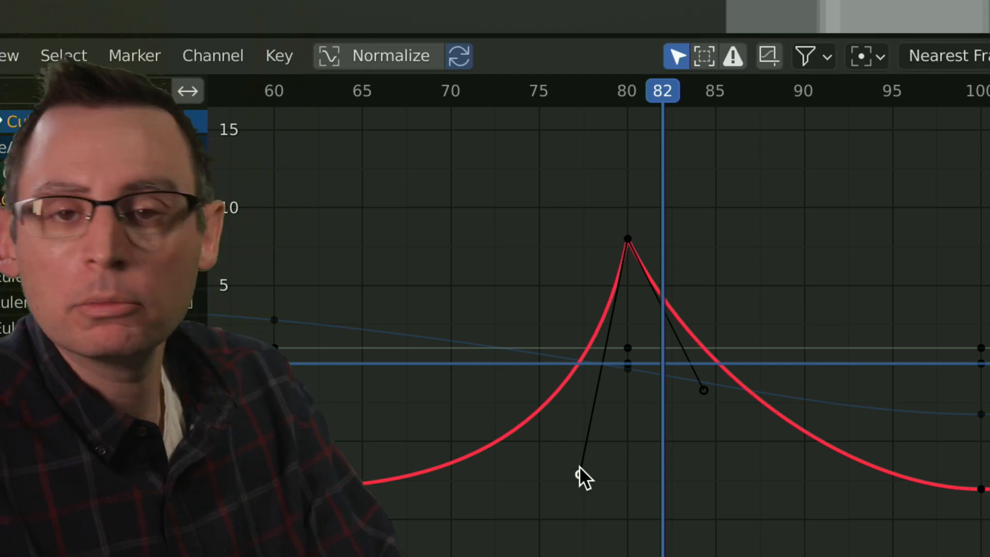
Undo the separate moves of the frame 80 keyframe's right and left handles.
key(ctrl+z)
key(ctrl+z)
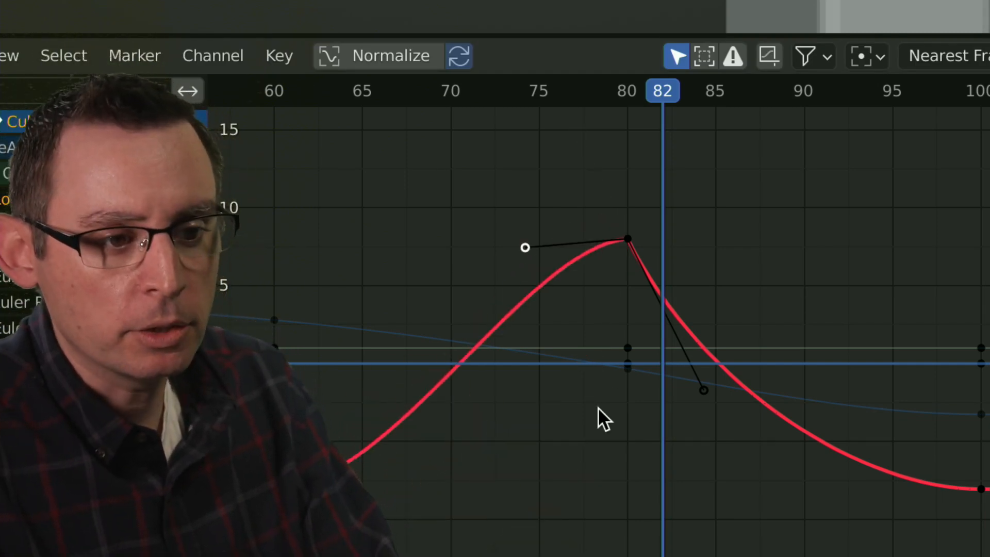
key(ctrl+z)
Lower the free right handle to about frame 86, value 7, and undo back to before the Free handle type.
click(628, 240)
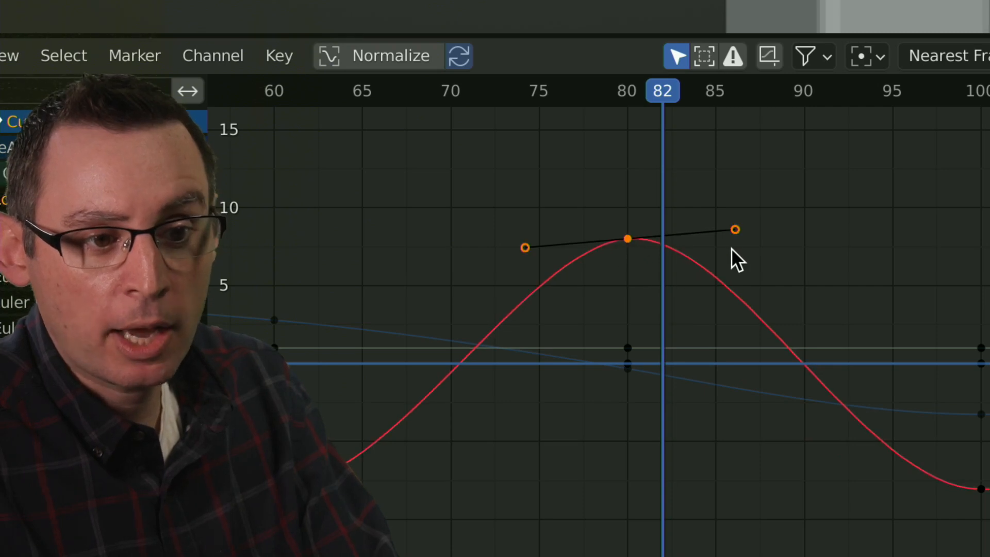
click(735, 229)
drag(735, 229, 732, 251)
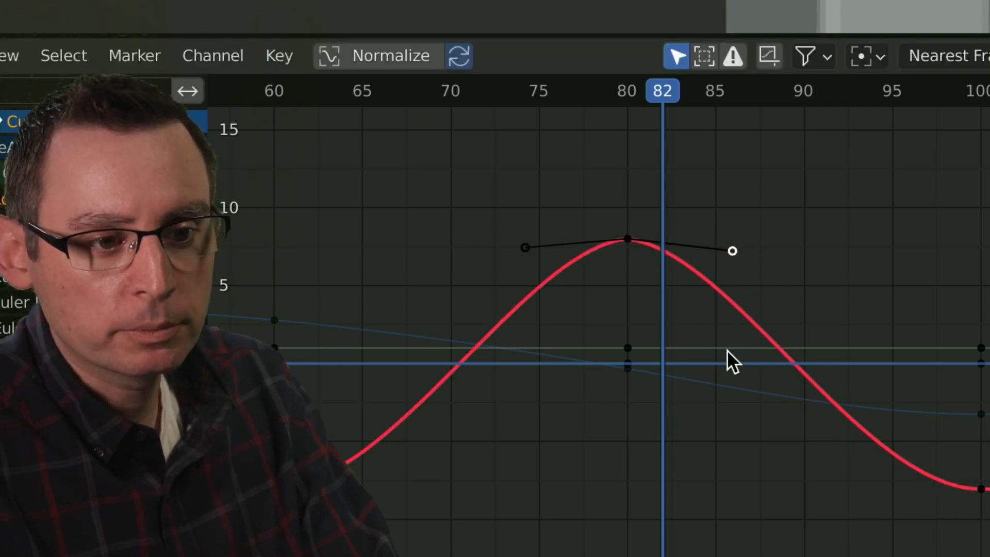
key(ctrl+z)
key(ctrl+z)
key(ctrl+z)
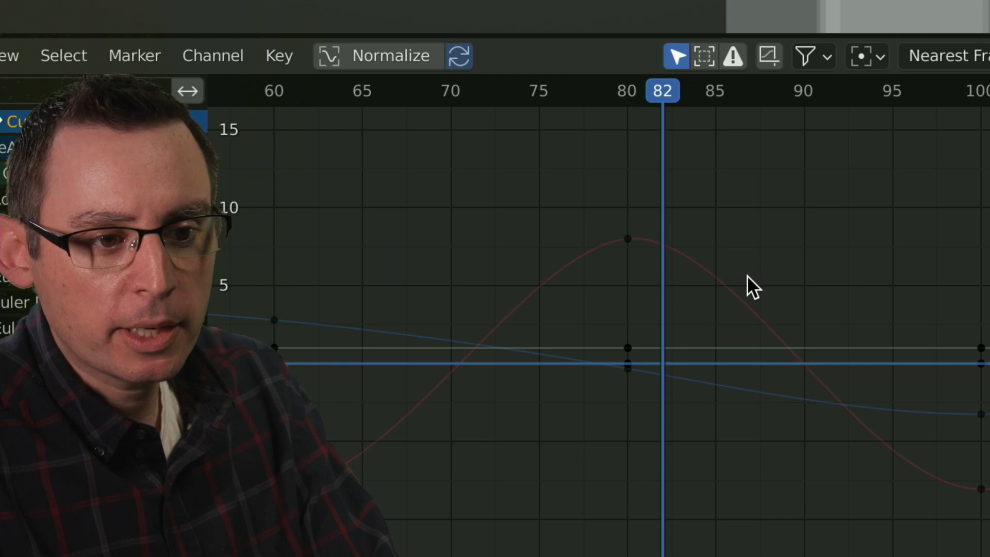
Reselect the X Location keyframe at frame 80 and nearly level its handles, with the left one at about frame 73.5, value 8.
click(628, 238)
mouse_move(735, 230)
mouse_down()
mouse_move(740, 287)
mouse_move(737, 229)
mouse_up()
click(665, 273)
click(628, 238)
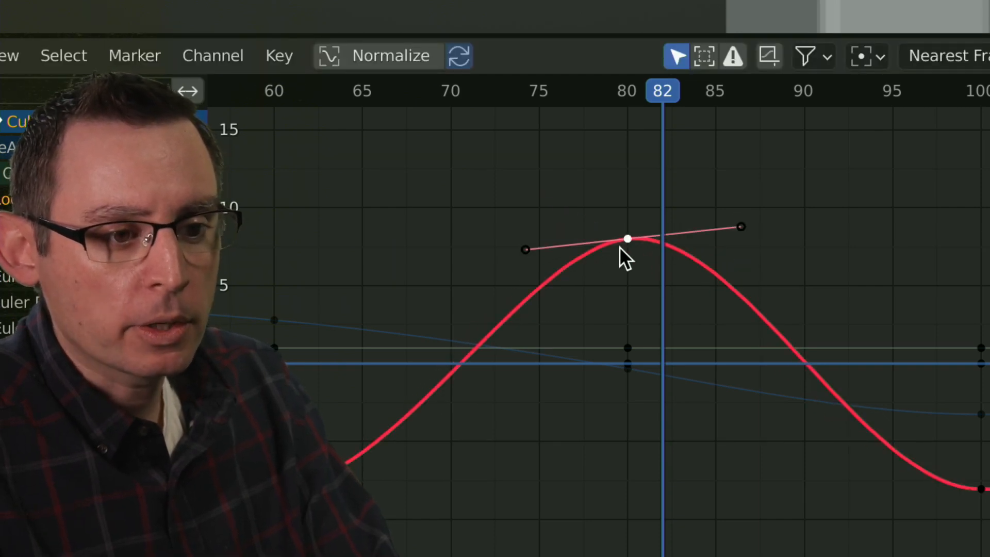
mouse_move(526, 249)
mouse_down()
mouse_move(515, 227)
mouse_move(512, 241)
mouse_up()
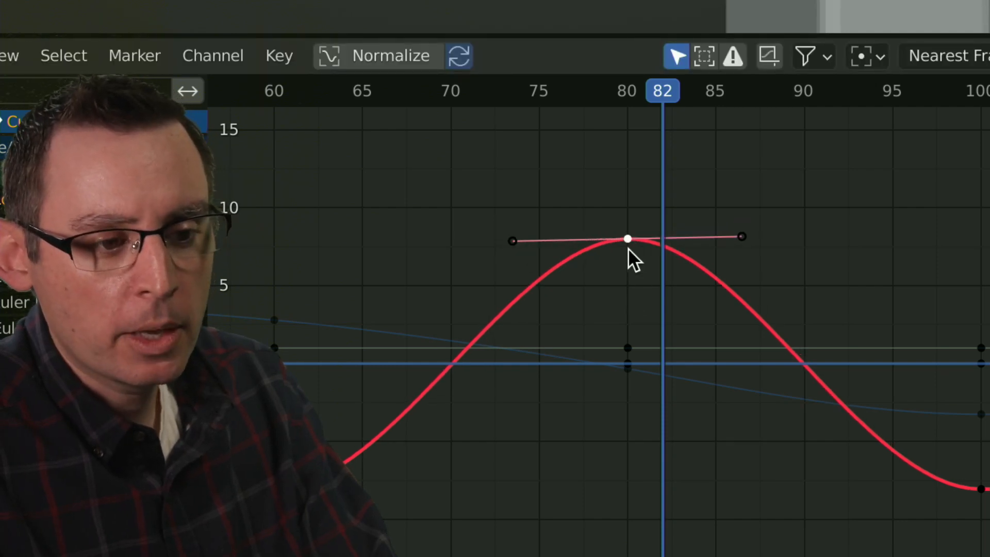
Set the frame 80 keyframe's handle type to Vector and deselect the curve.
key(v)
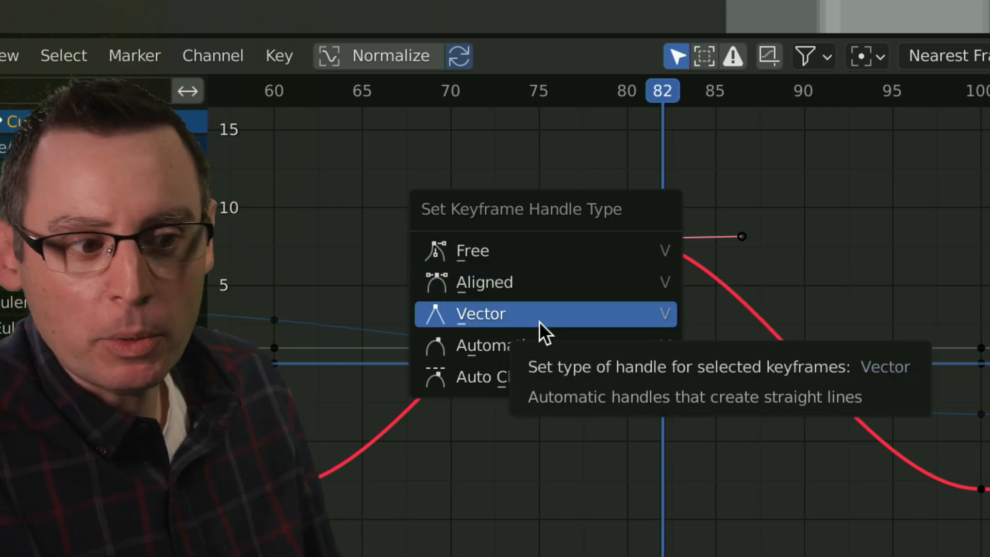
click(539, 320)
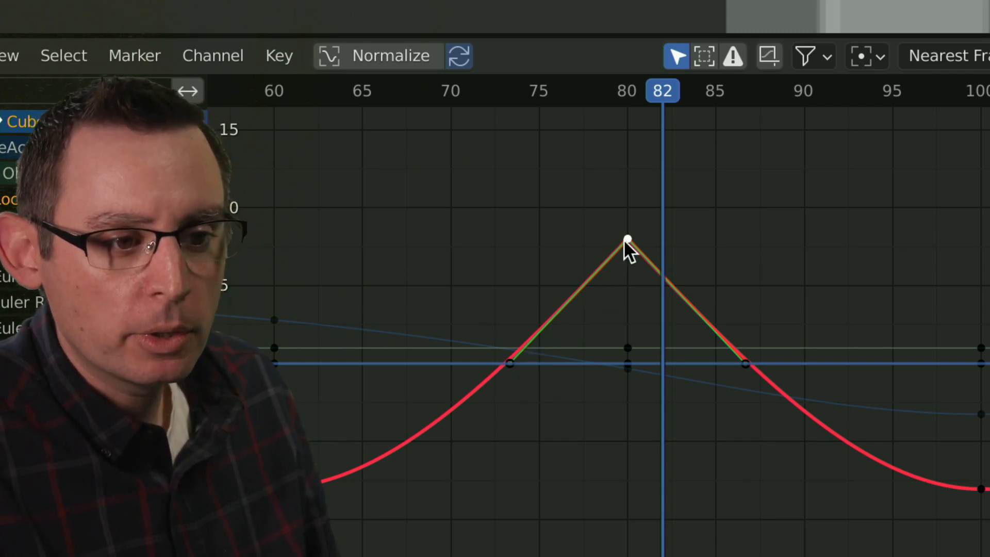
key(alt+a)
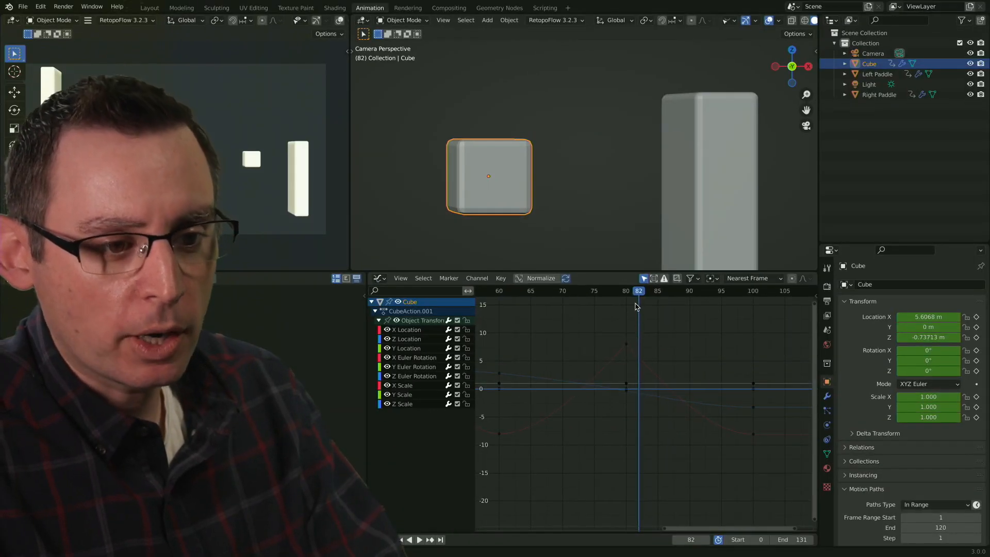
Replay the animation several times from about frame 61 to examine how the cube hits the right paddle.
drag(638, 293, 509, 332)
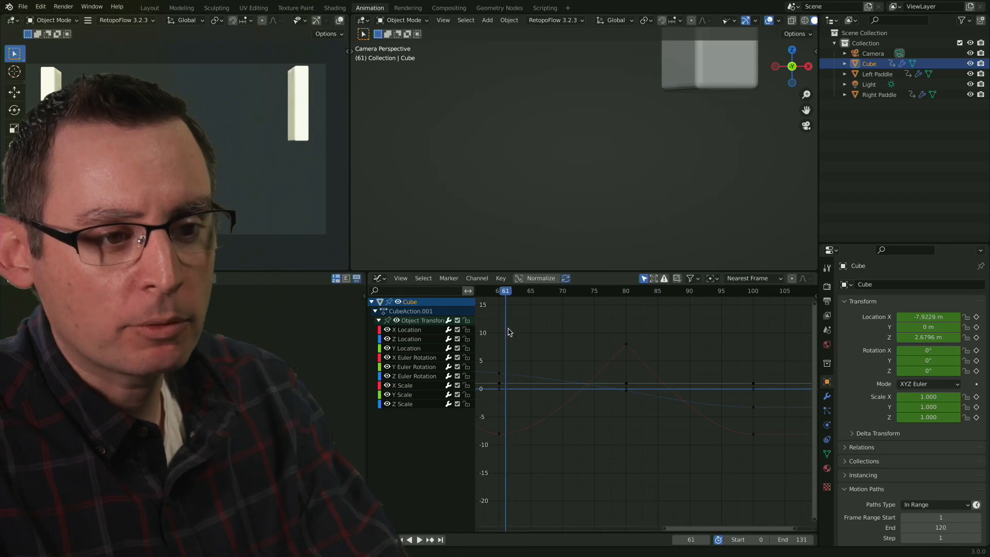
key(space)
key(space)
drag(620, 289, 513, 304)
key(space)
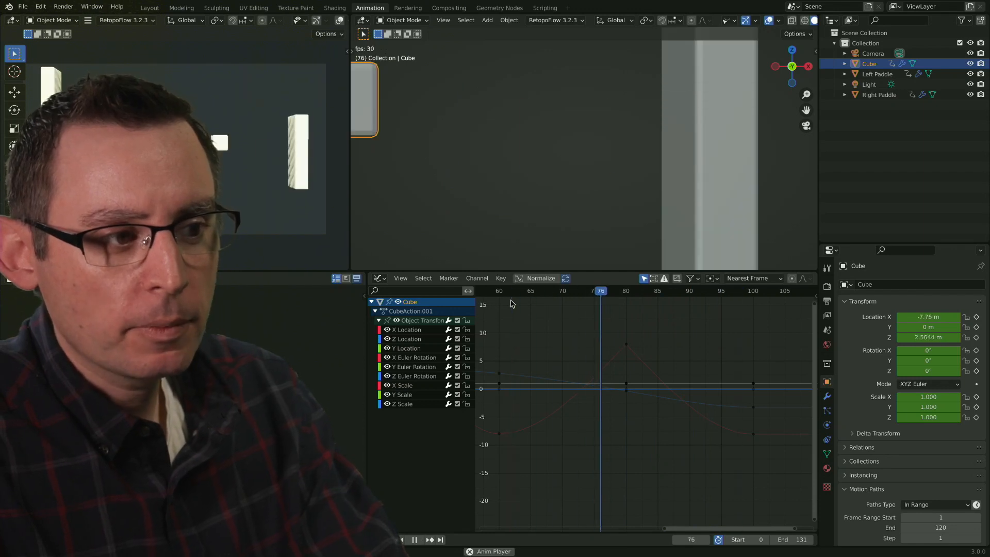
key(space)
drag(595, 293, 506, 297)
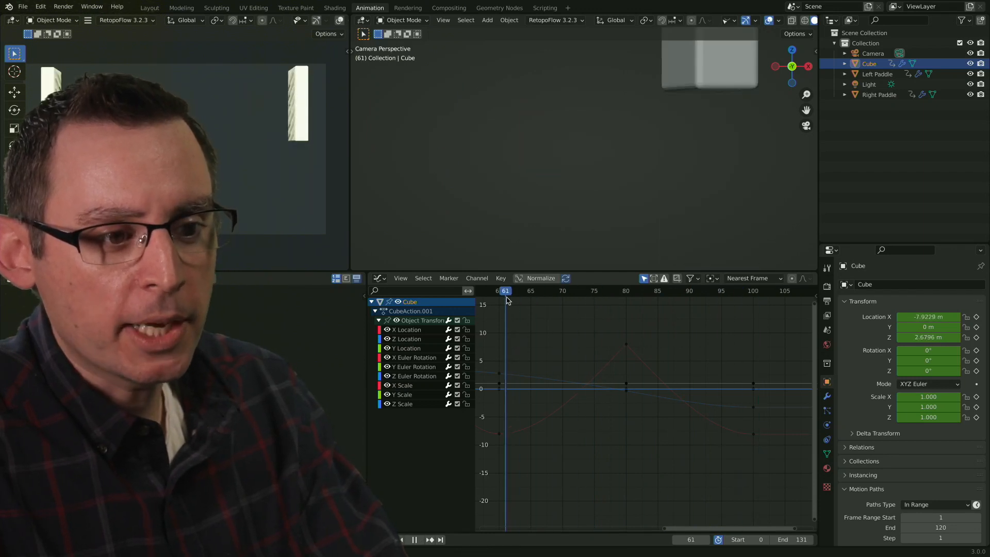
key(space)
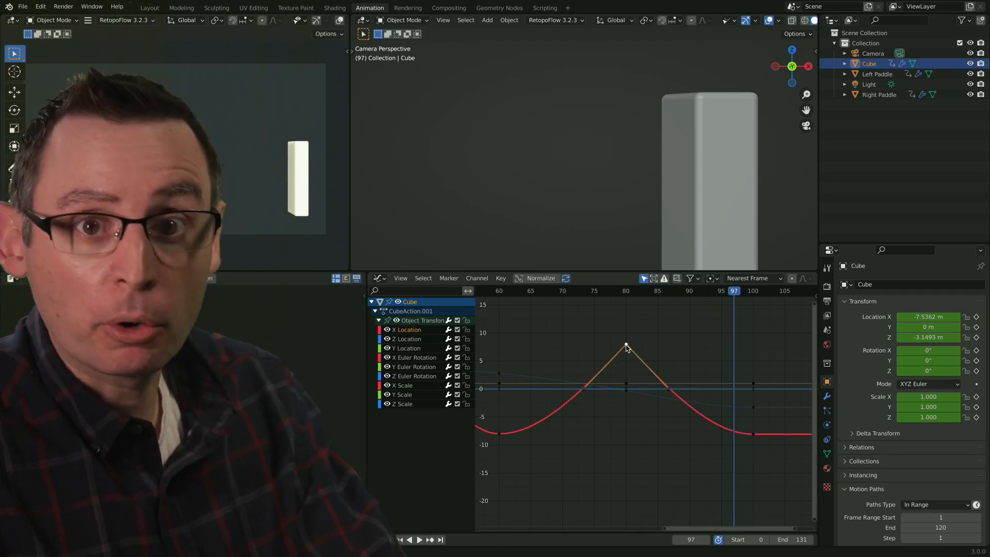
Switch the frame 80 keyframe to smooth automatic handles and replay the cube's motion from about frame 59 for comparison.
key(v)
click(624, 366)
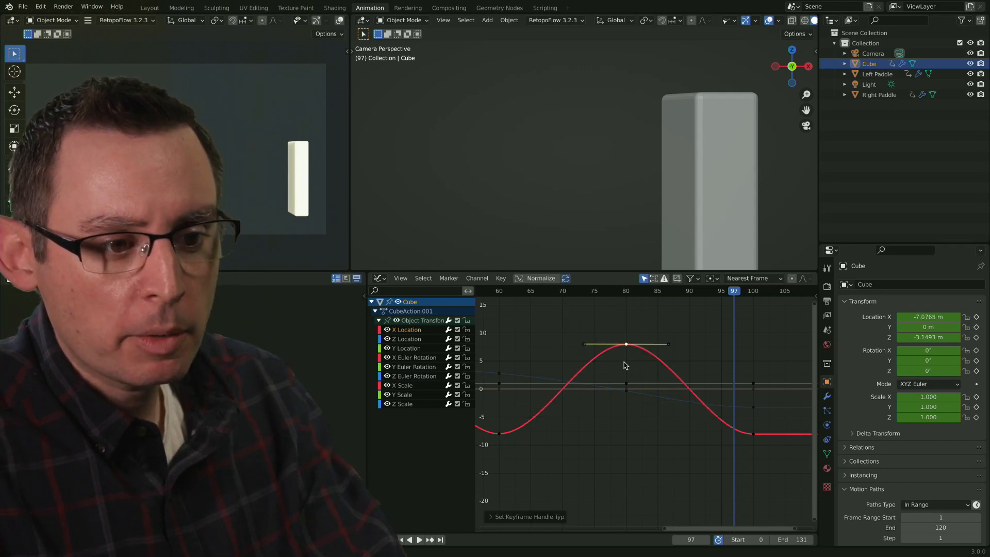
drag(643, 295, 493, 292)
key(space)
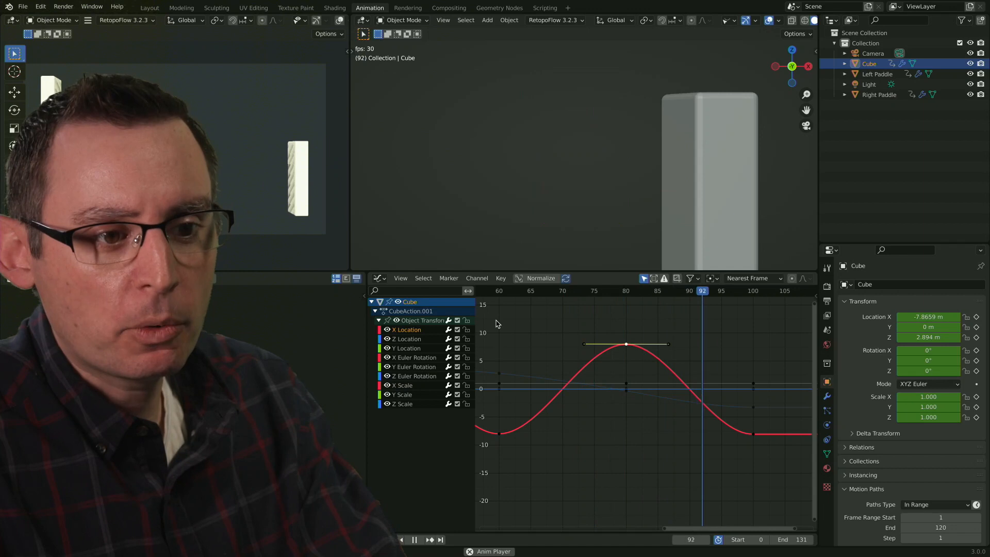
key(space)
drag(622, 292, 626, 315)
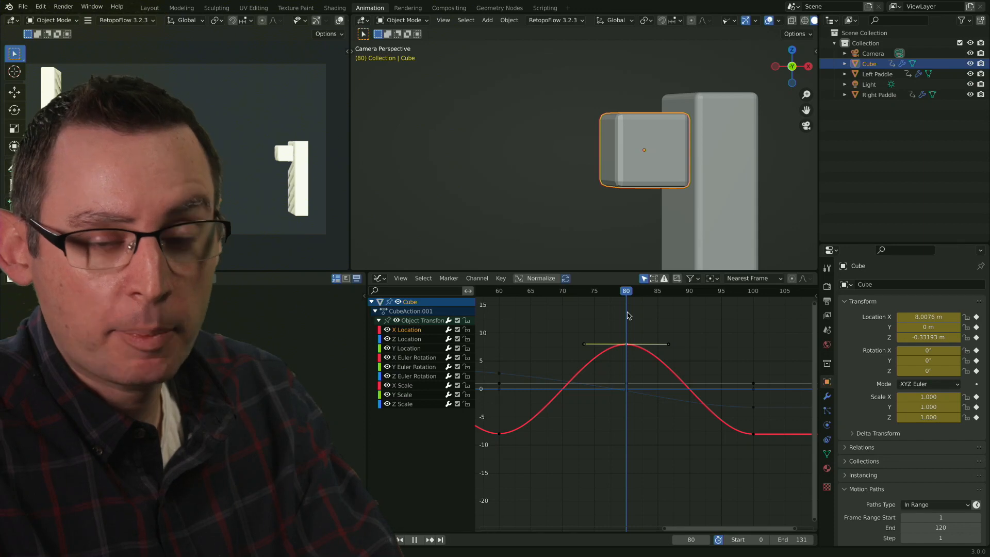
drag(629, 312, 546, 326)
Set the handle type of the X Location keyframe at frame 80 to Vector.
right_click(627, 345)
mouse_move(627, 345)
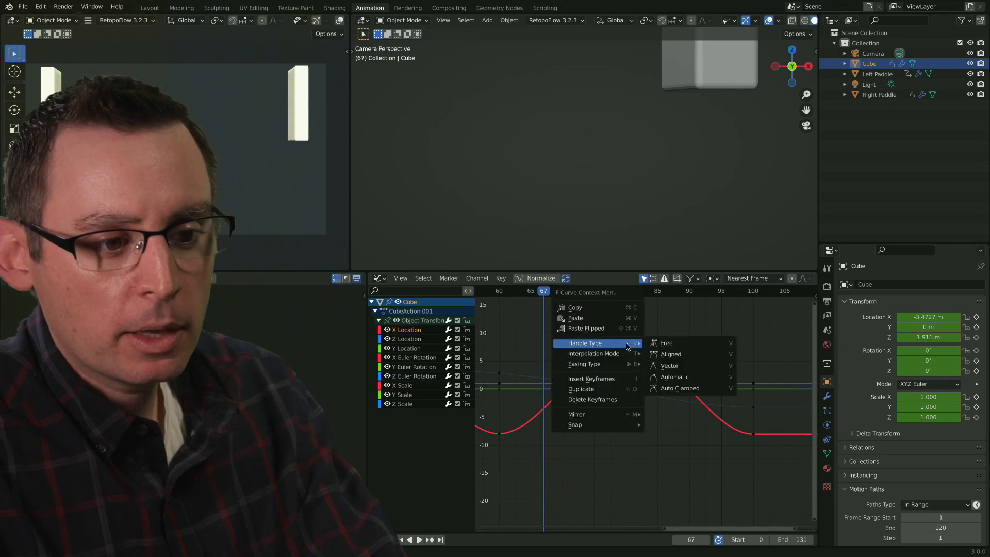
click(662, 366)
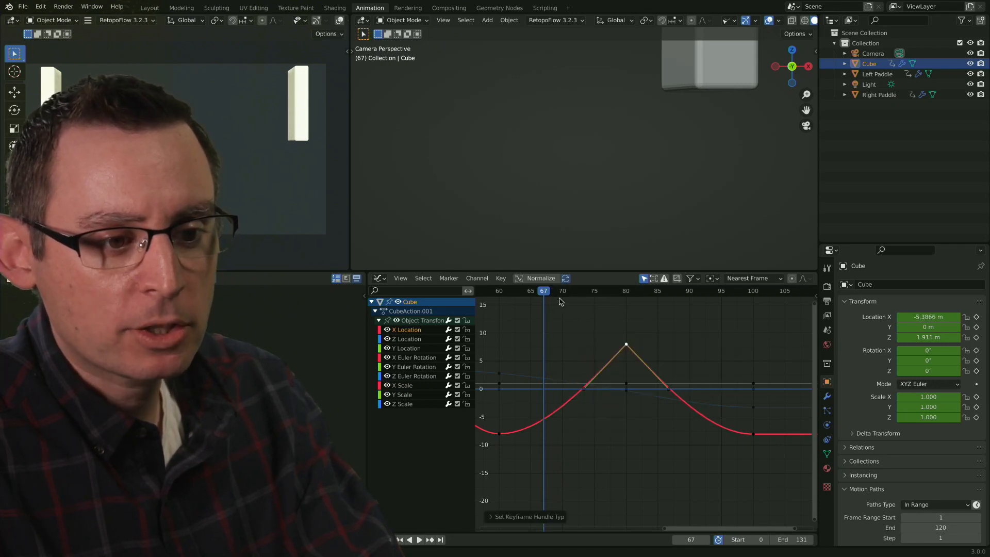
Replay the cube's approach and rebound repeatedly from about frame 63 to compare the bounce with the smooth version.
click(519, 297)
key(space)
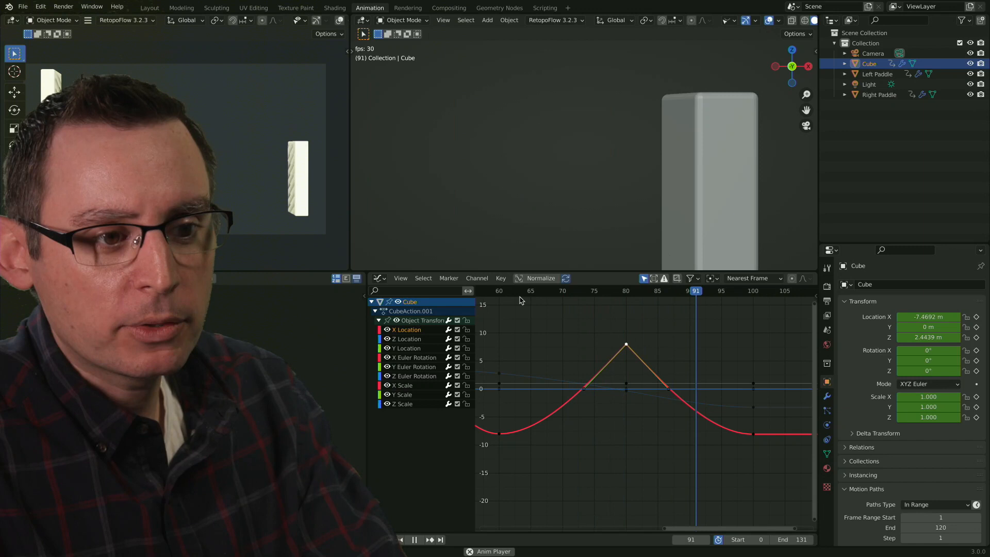
key(space)
click(519, 294)
key(space)
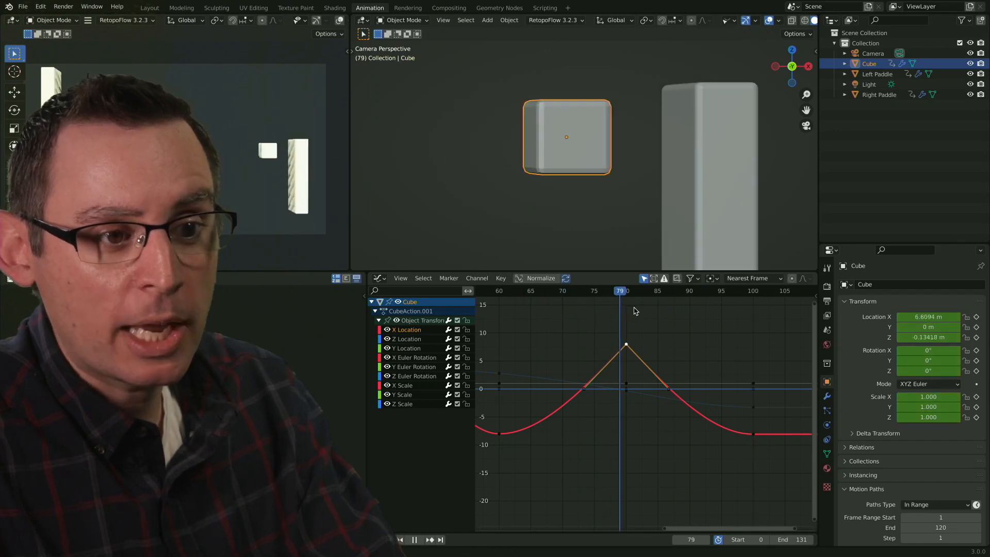
click(517, 292)
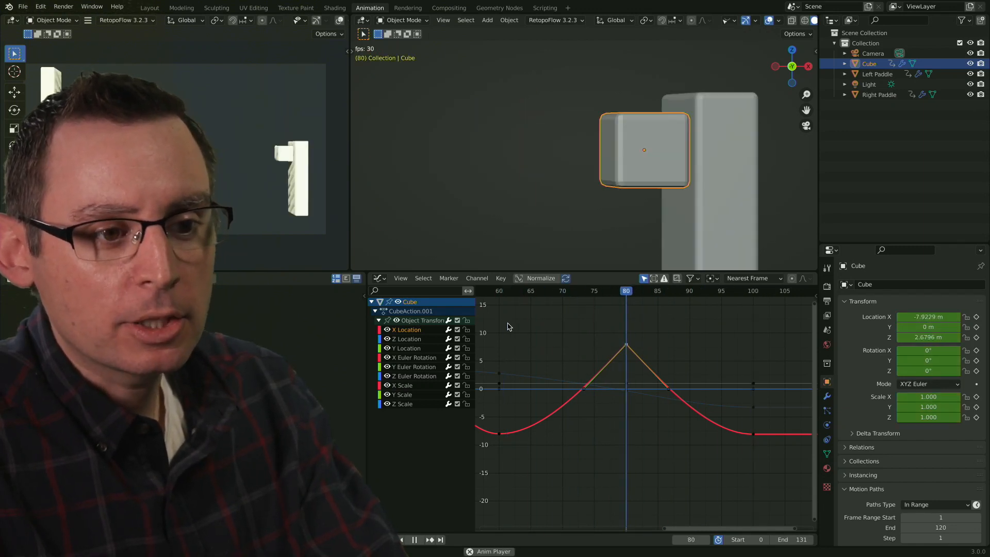
click(524, 296)
click(521, 298)
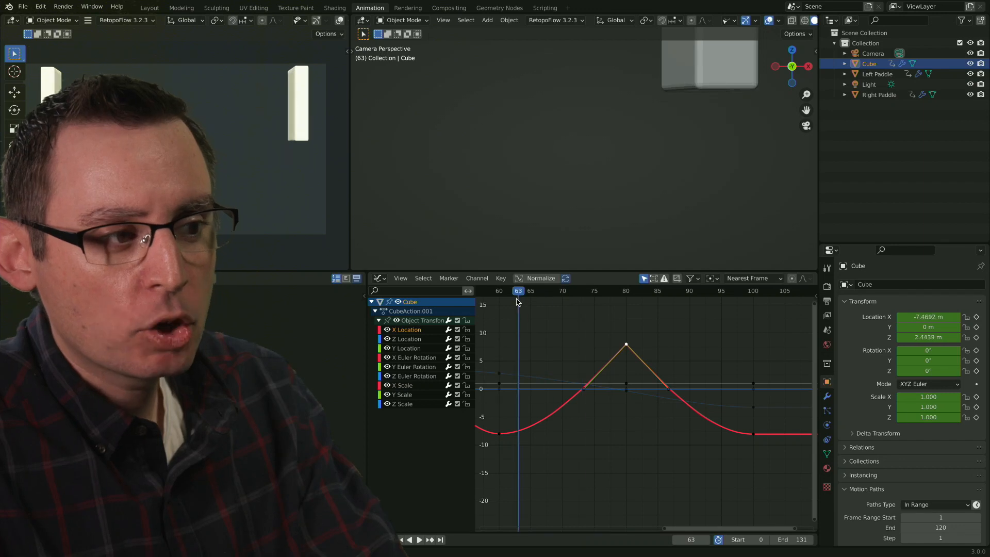
key(space)
click(615, 295)
click(531, 296)
key(space)
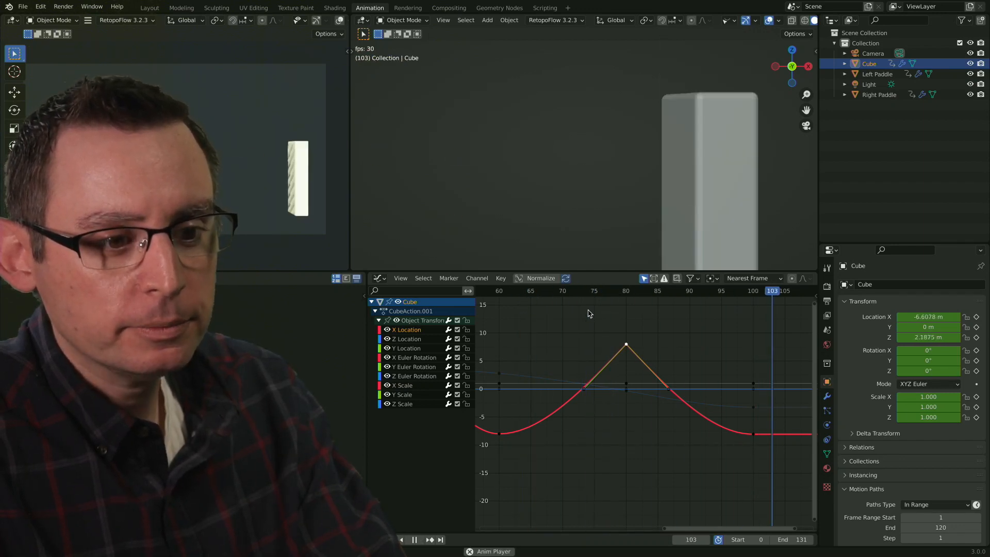
drag(613, 293, 614, 316)
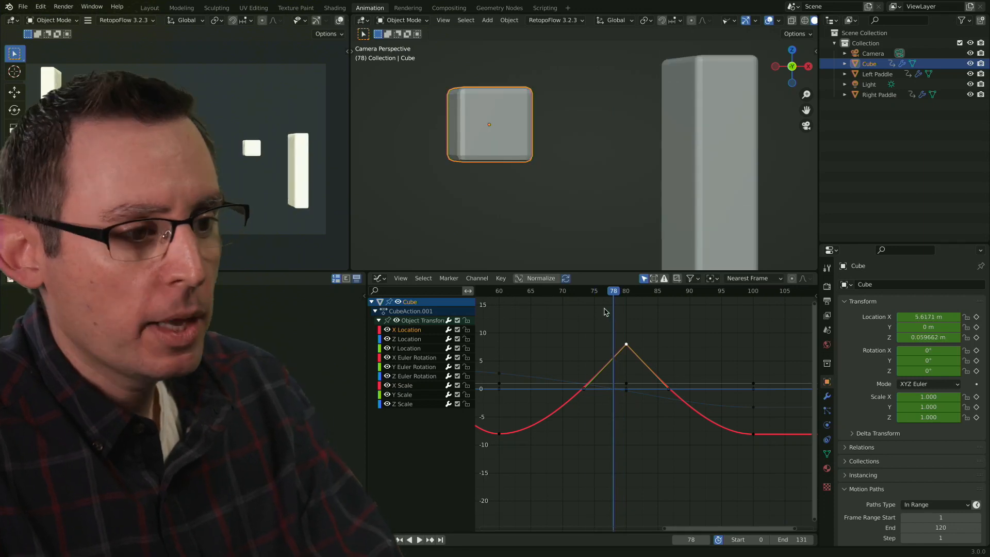
Show the whole camera frame in the viewport and replay the bounce from about frame 65.
scroll(614, 162, down, 8)
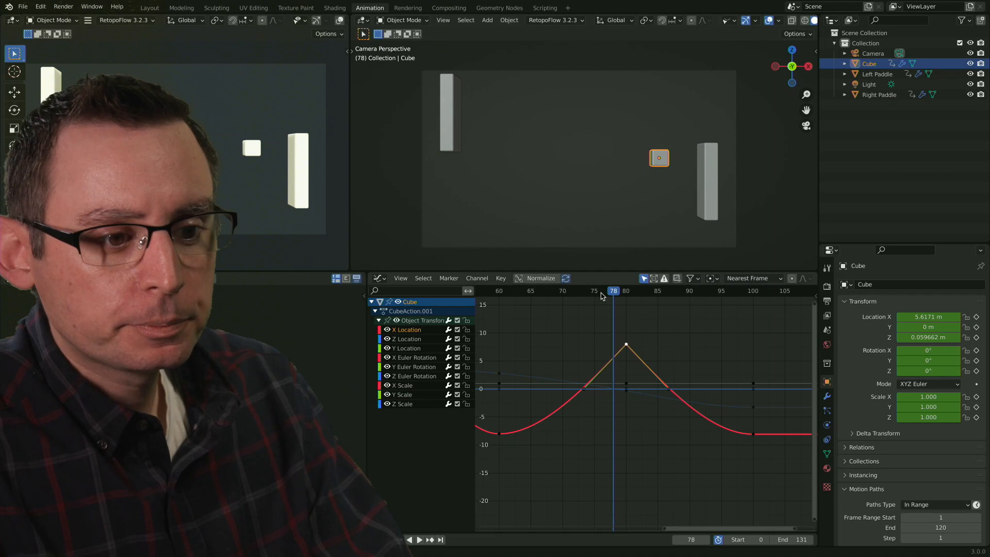
click(531, 291)
key(space)
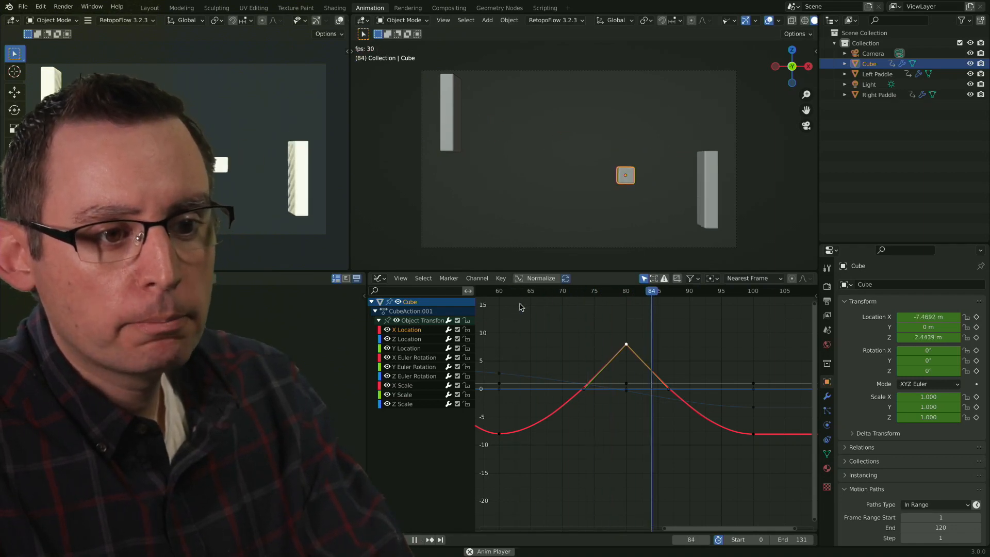
Move the playhead to frame 20 and set the handle type of the X Location keyframe there to Vector.
key(space)
drag(583, 289, 530, 291)
middle_drag(553, 333, 698, 349)
drag(699, 290, 494, 291)
middle_drag(545, 330, 673, 328)
key(space)
drag(675, 295, 646, 325)
middle_drag(635, 446, 630, 423)
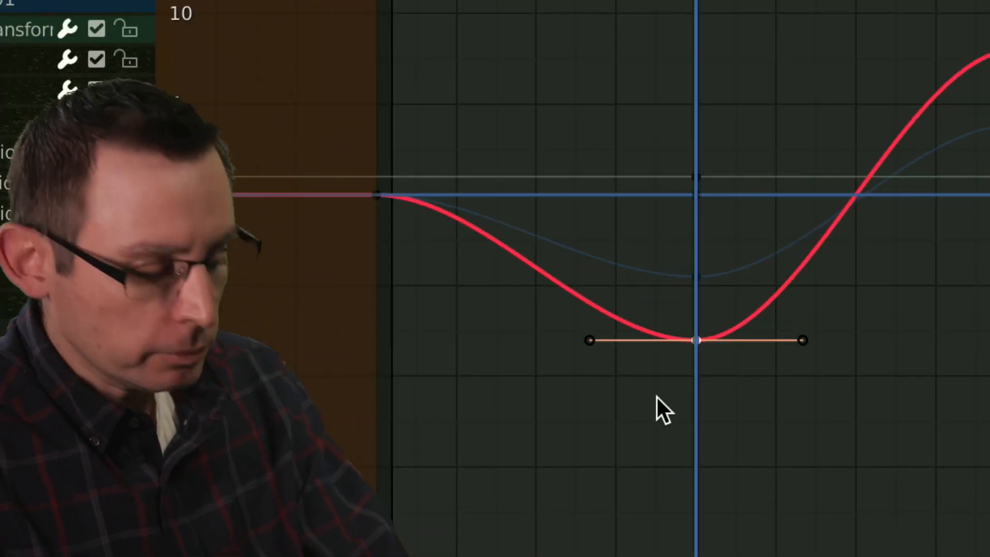
key(v)
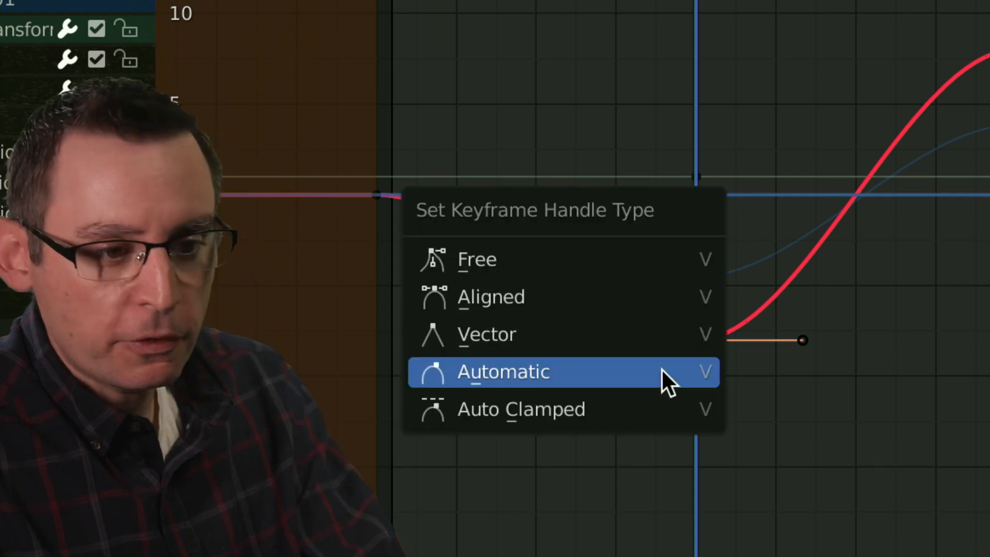
click(603, 321)
click(660, 395)
Set the handle type of the X Location keyframes at frames 40 and 60 to Vector.
scroll(670, 361, down, 5)
ctrl+middle_drag(681, 368, 706, 413)
drag(758, 182, 799, 239)
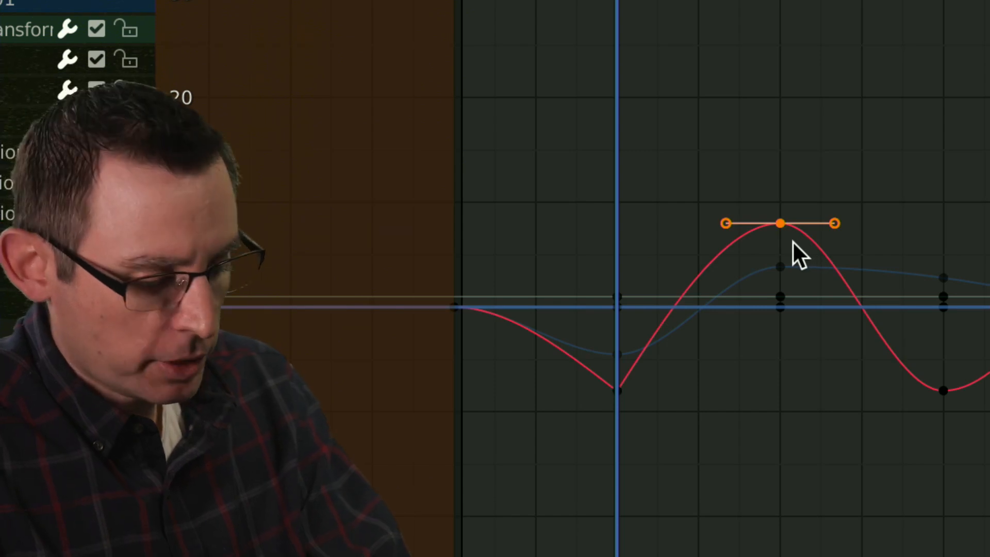
key(v)
click(766, 221)
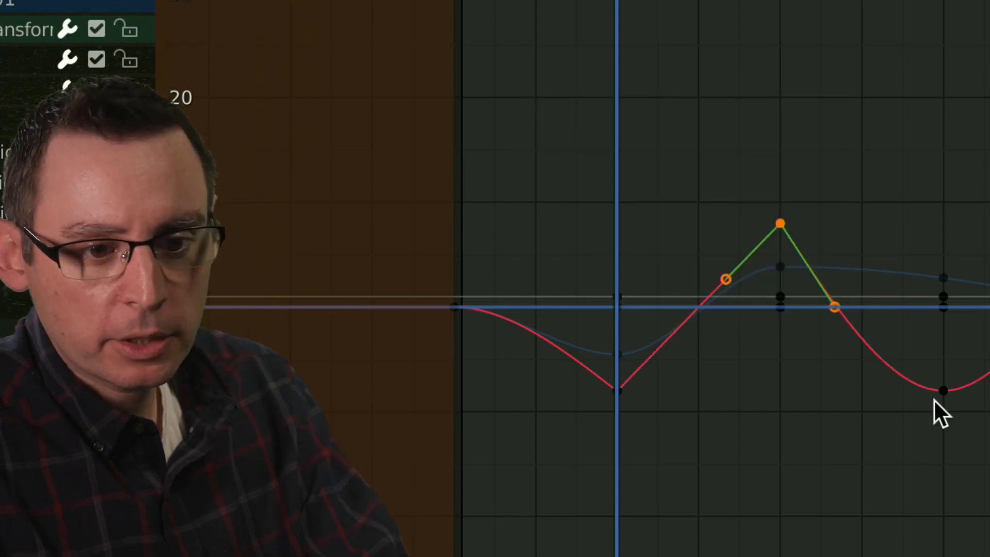
click(941, 388)
key(v)
click(929, 387)
click(889, 402)
Set the handle type of the final X Location keyframe at frame 100 to Vector and deselect it.
middle_drag(941, 411, 637, 400)
middle_drag(876, 403, 659, 393)
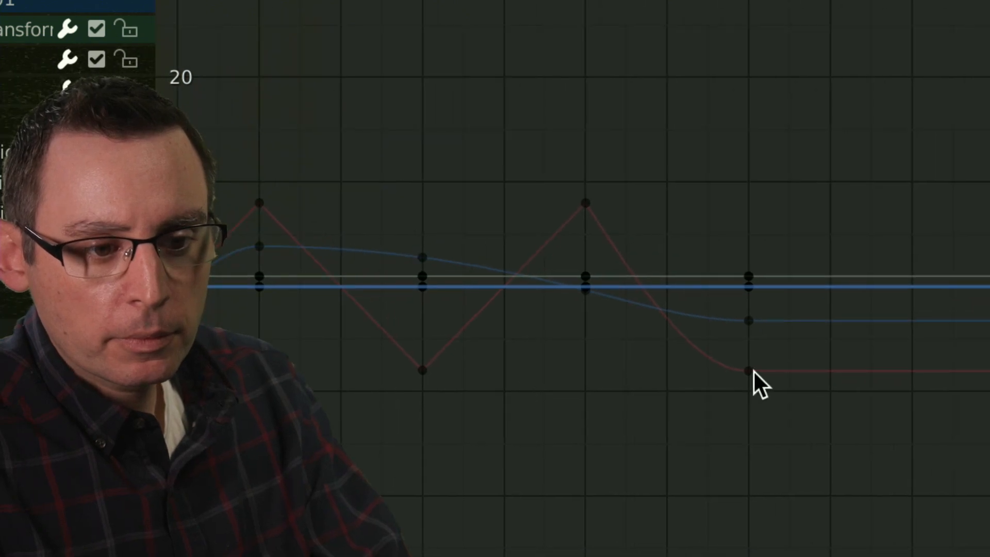
click(752, 372)
key(v)
click(748, 383)
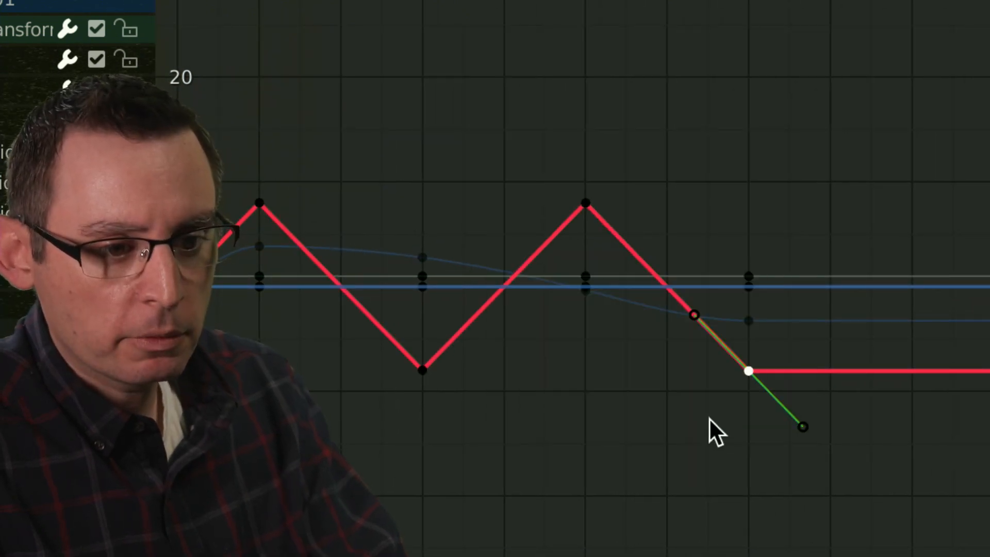
click(753, 426)
Play the animation from frame 2 to check the cube's bounces, and scrub back to frame 19 at the left paddle.
scroll(698, 402, down, 5)
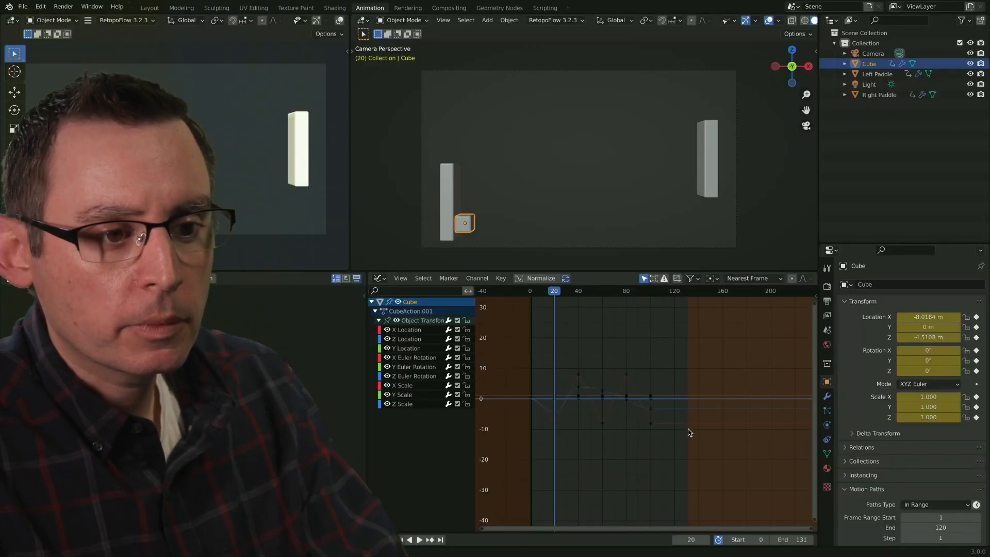
mouse_move(557, 294)
mouse_down()
mouse_move(579, 296)
mouse_move(554, 300)
mouse_up()
drag(548, 294, 533, 293)
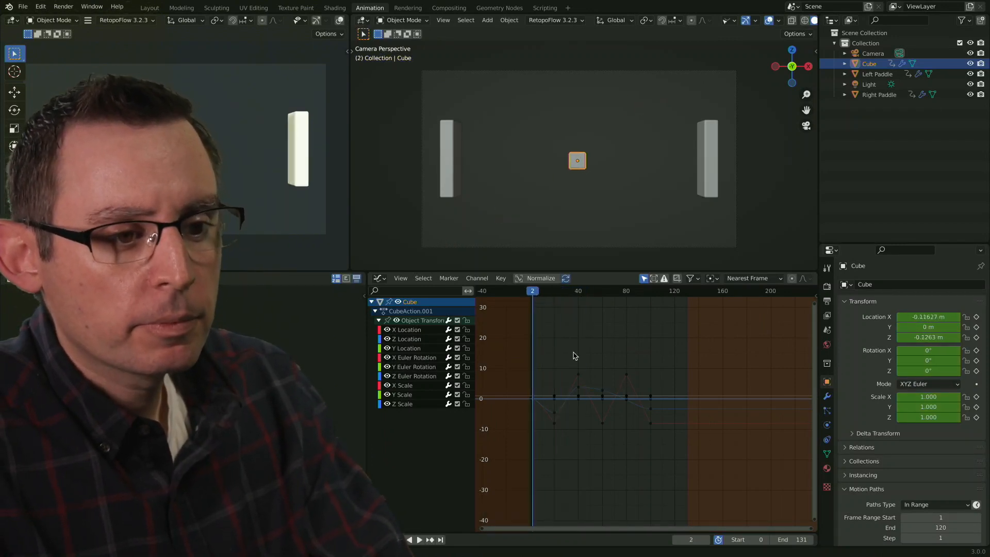
key(space)
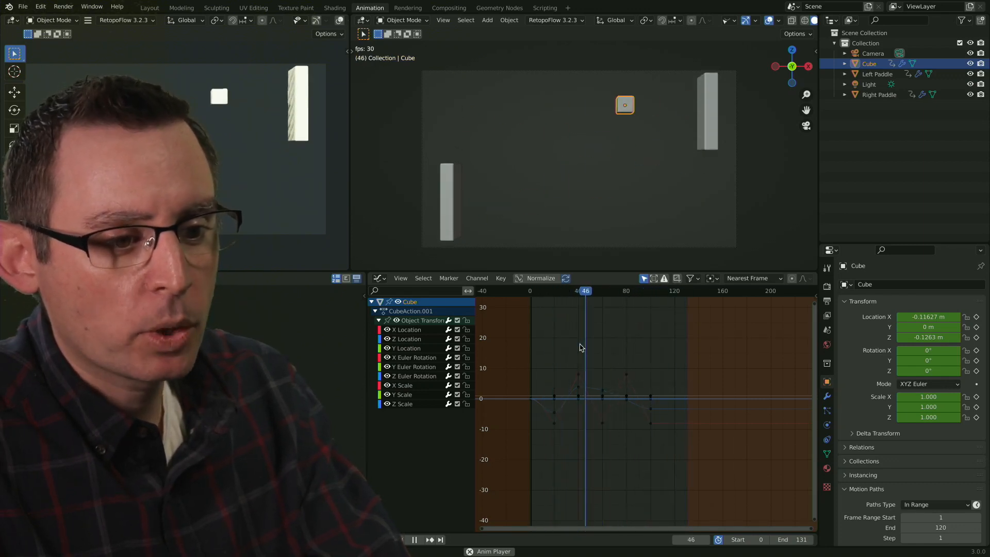
key(space)
drag(625, 293, 553, 336)
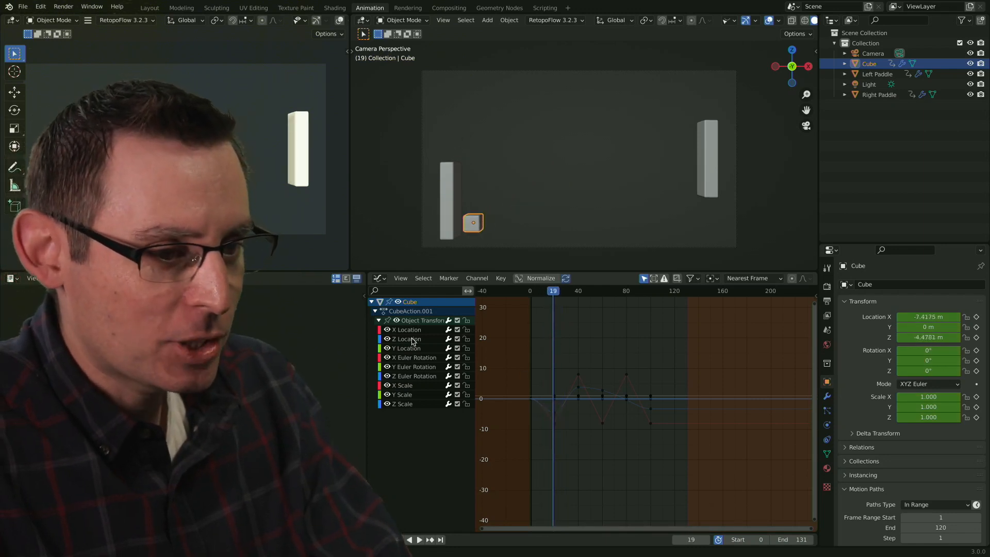
Set the handle type of the cube's Z Location keyframe at frame 20 to Vector.
middle_drag(531, 400, 615, 403)
key(Home)
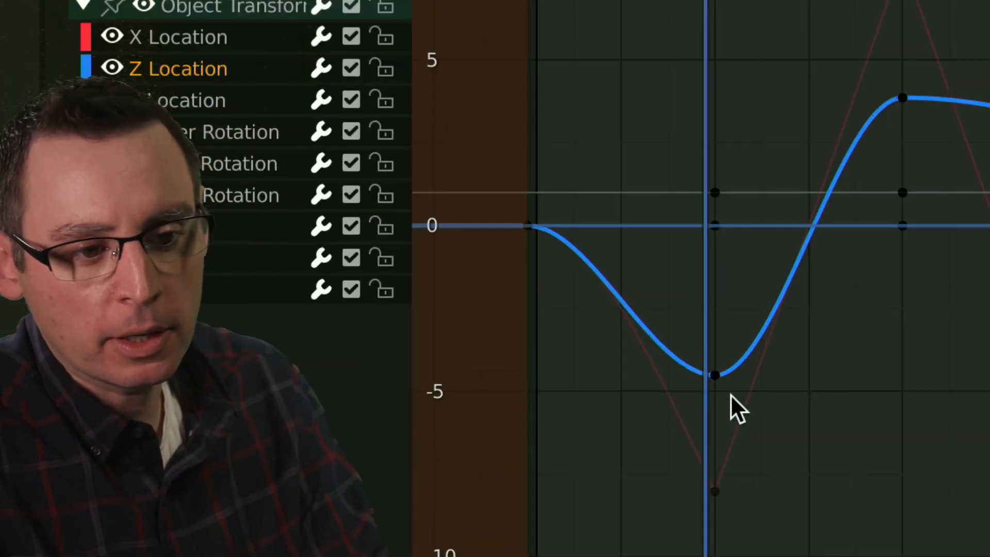
click(735, 366)
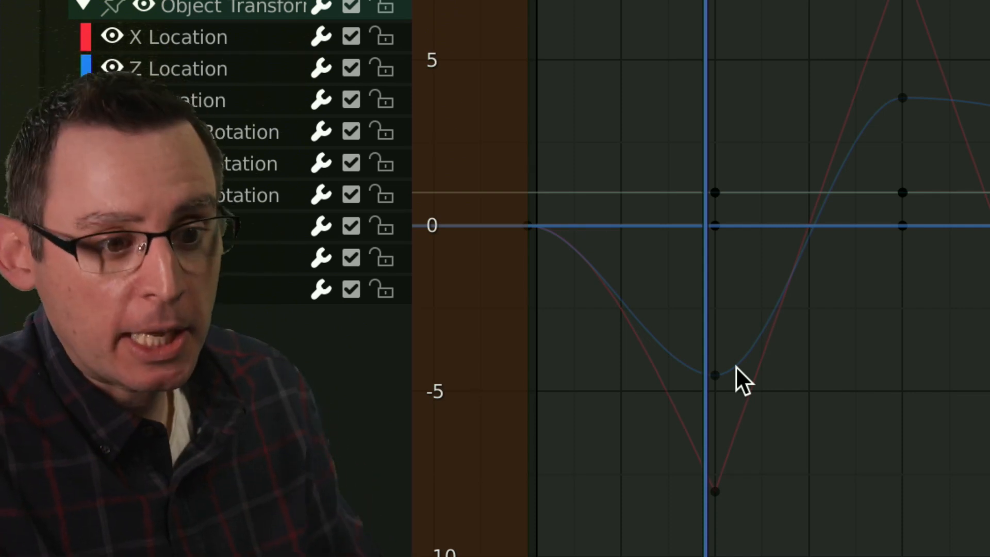
click(714, 374)
right_click(714, 379)
mouse_move(714, 376)
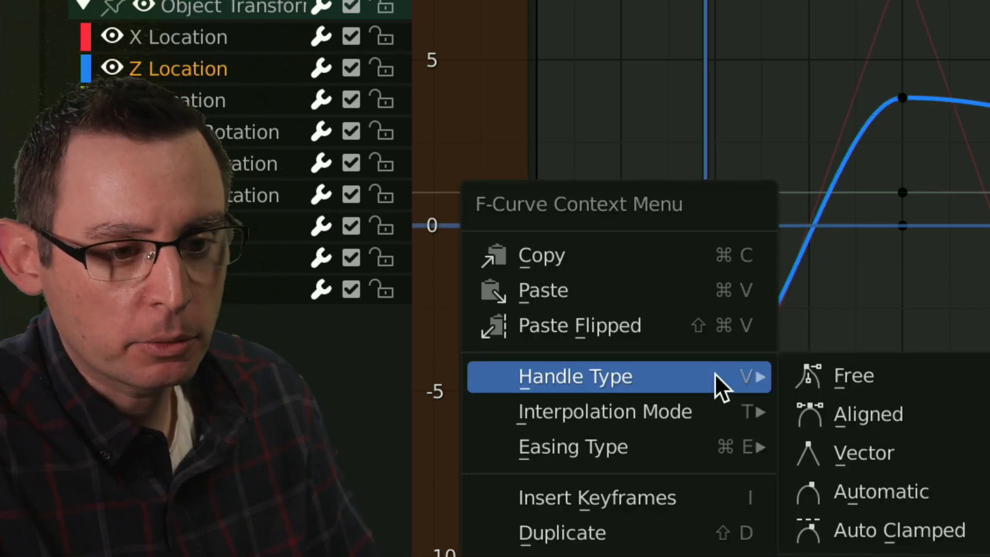
click(834, 453)
Set the handle type of the Z Location keyframe at frame 40 to Vector and deselect it.
click(902, 98)
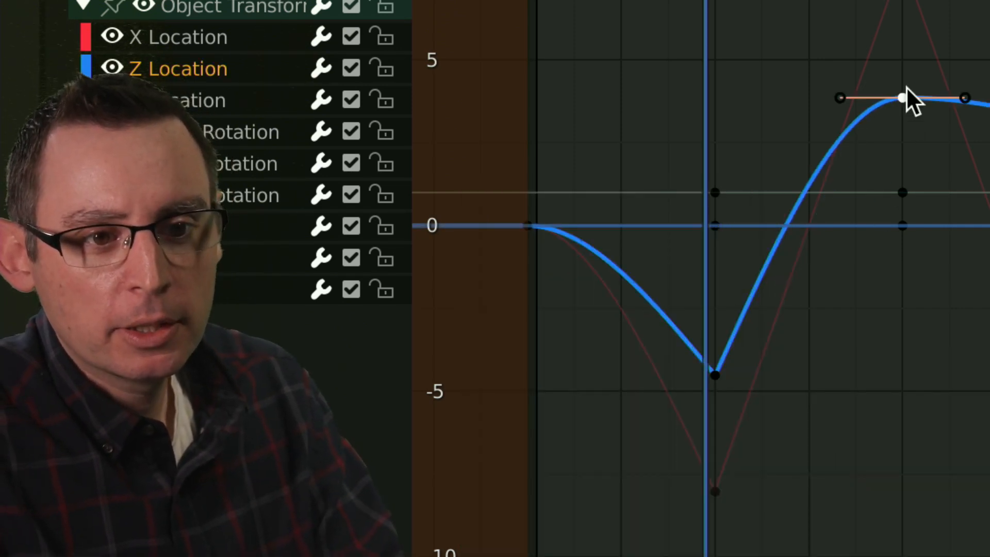
right_click(905, 95)
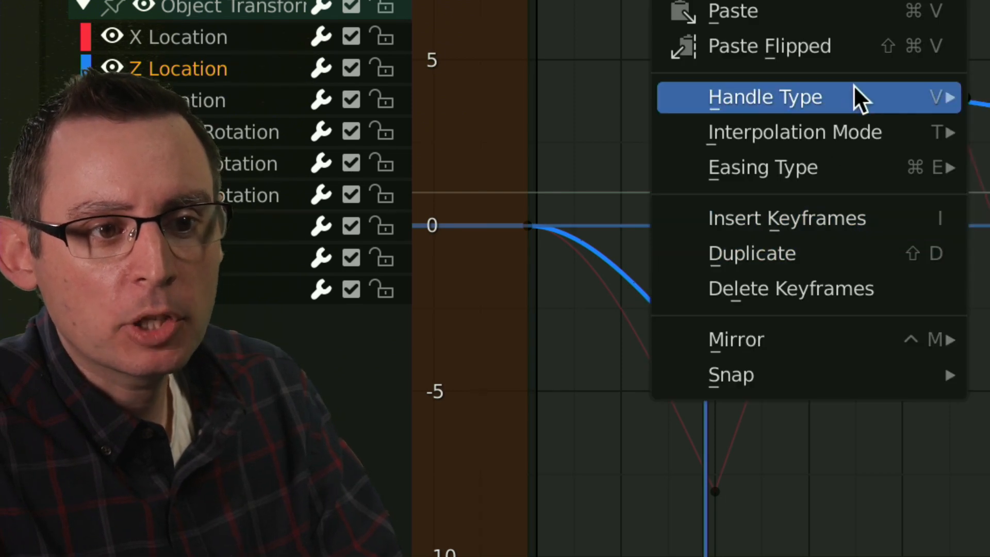
mouse_move(956, 110)
click(905, 176)
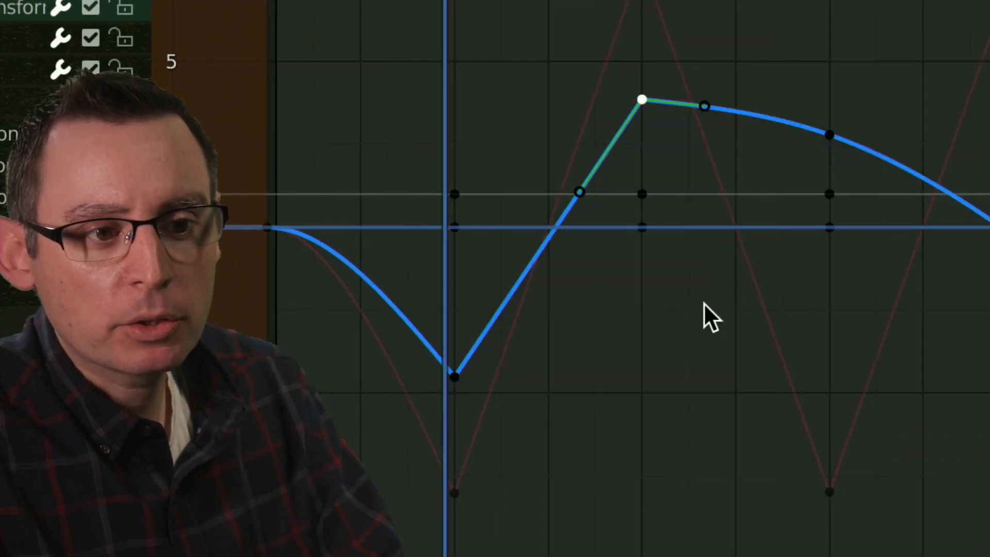
click(700, 316)
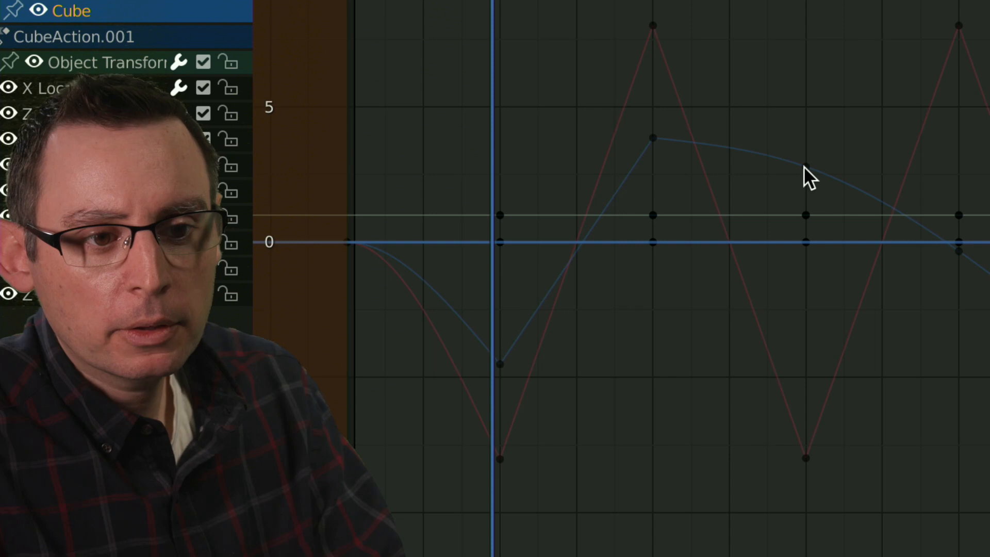
Examine how the Z Location curve passes through the keyframes at frames 60 and 80 by selecting them.
click(805, 166)
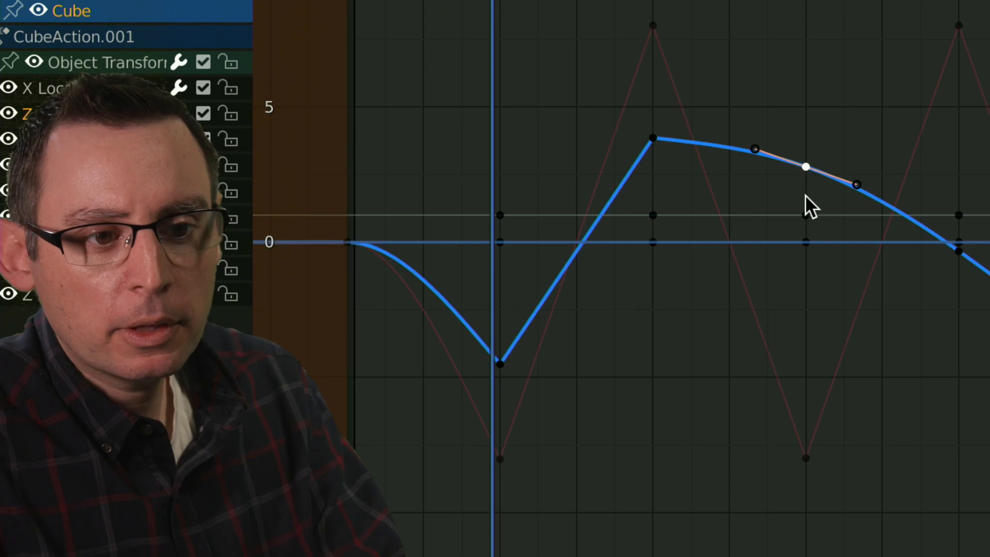
middle_drag(806, 193, 707, 189)
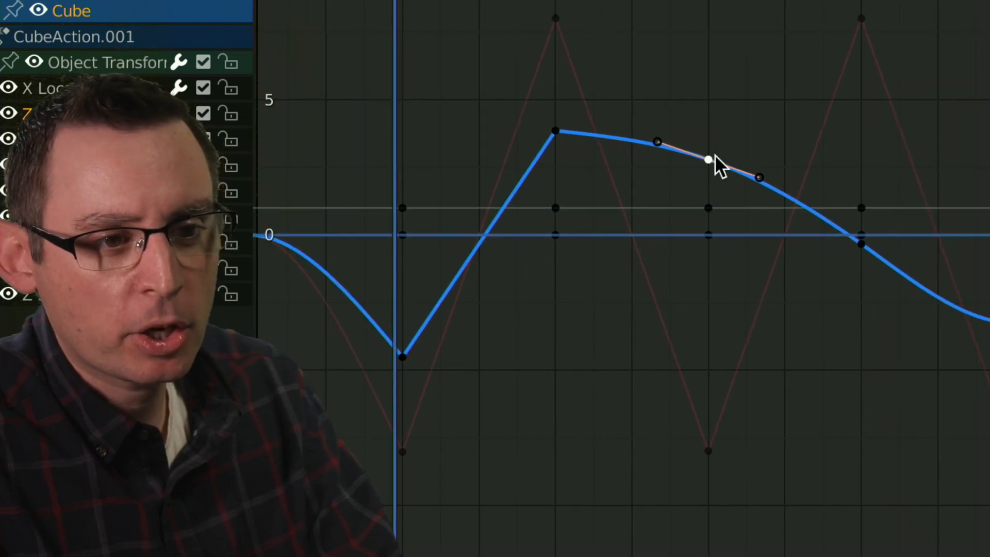
middle_drag(724, 206, 583, 223)
drag(541, 129, 580, 175)
click(699, 249)
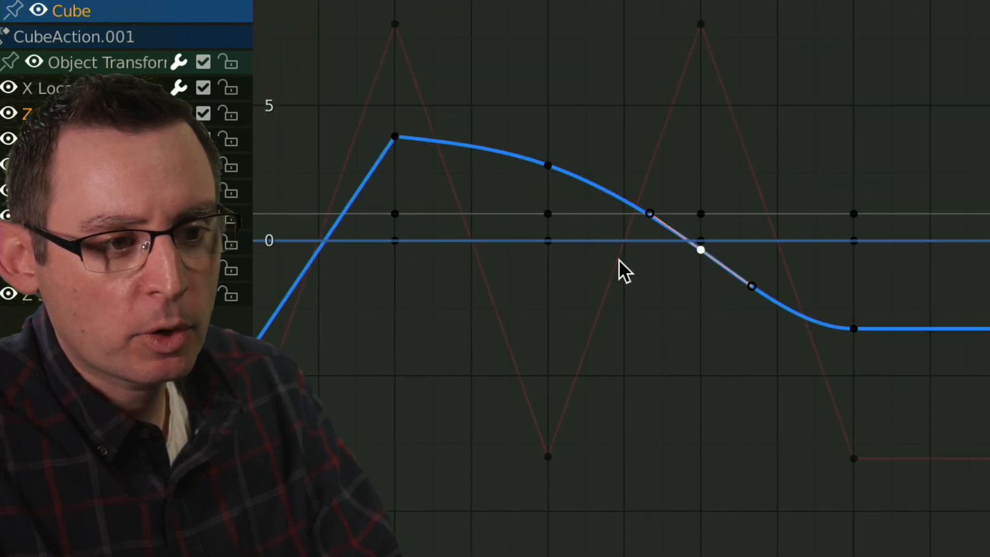
shift+click(548, 164)
middle_drag(685, 275, 692, 295)
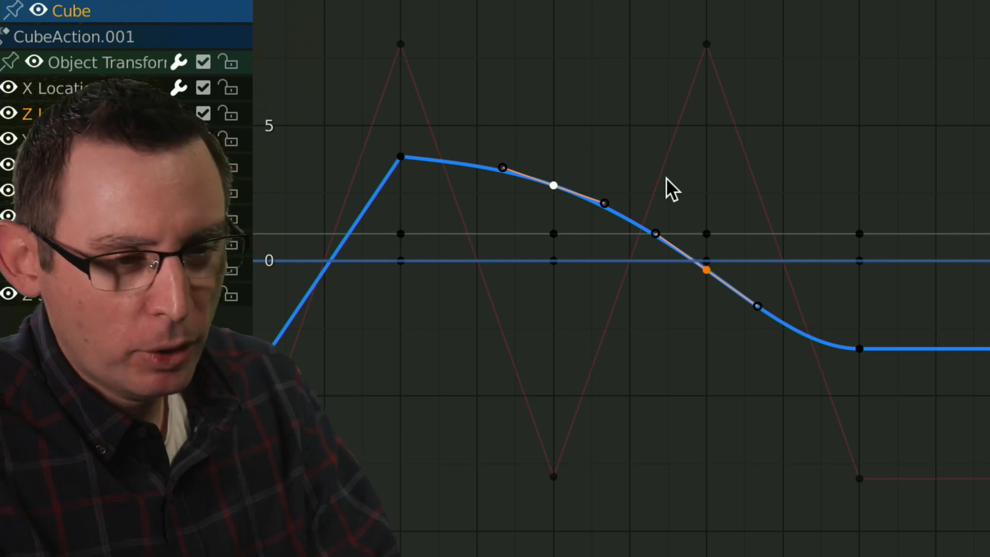
click(585, 176)
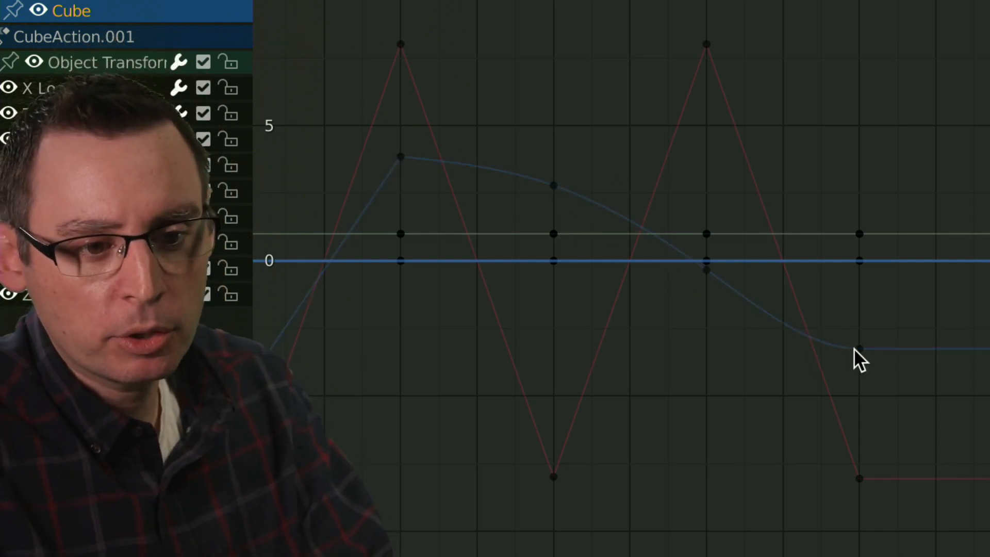
Set the handle type of the last Z Location keyframe at frame 100 to Vector and deselect it.
click(856, 349)
right_click(856, 350)
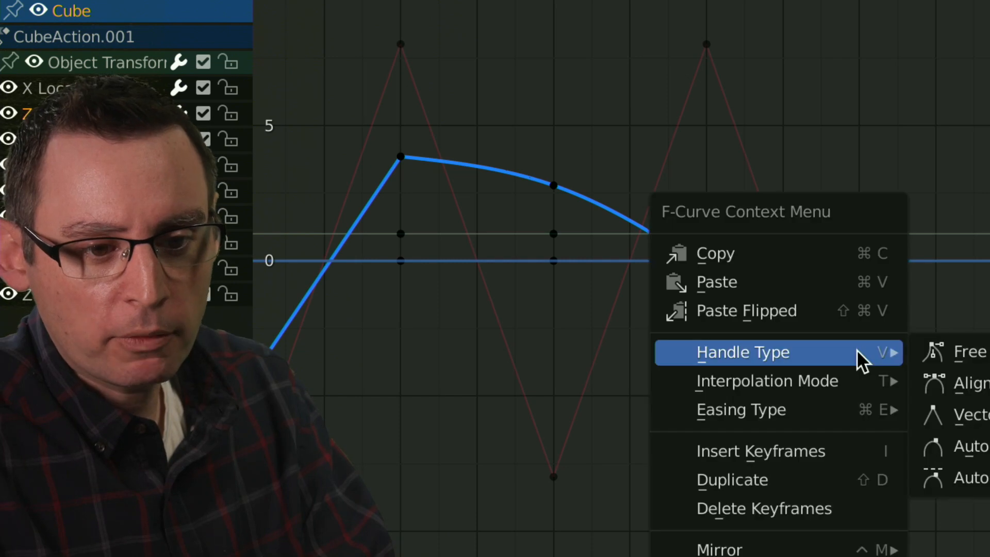
click(962, 407)
click(729, 397)
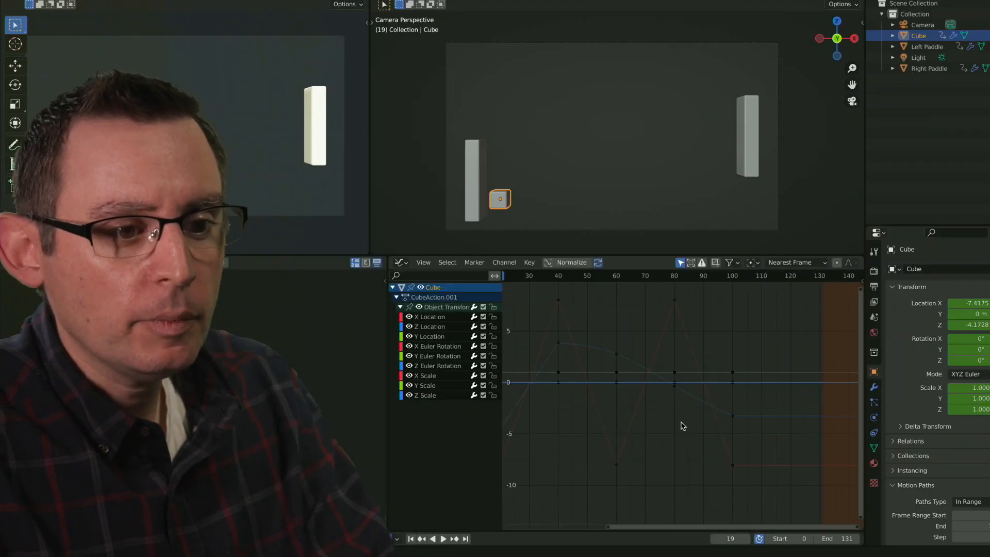